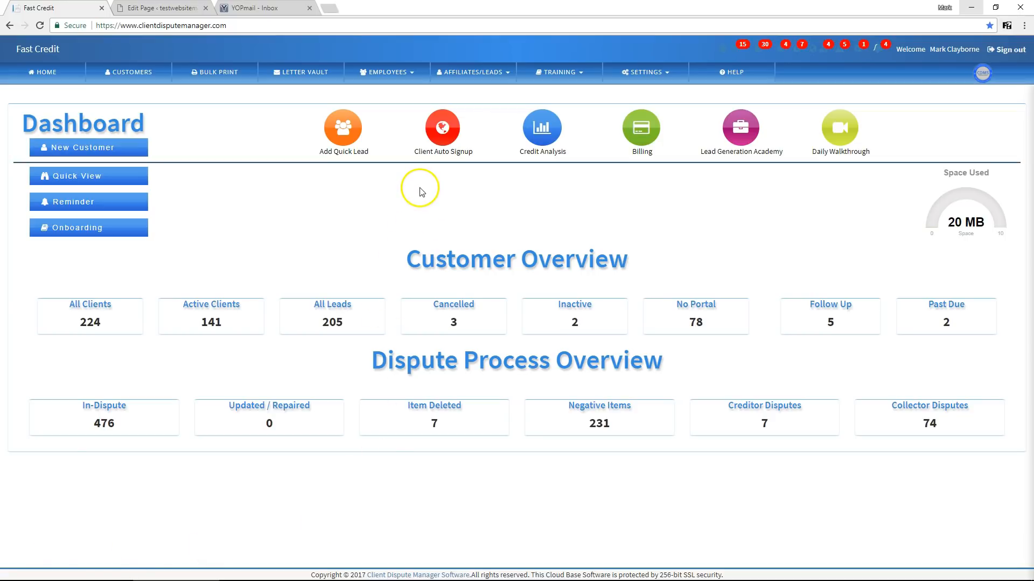
Step: Open the signup form builder from the Client Auto Signup settings and review the contracts offered for selection
left_click(671, 81)
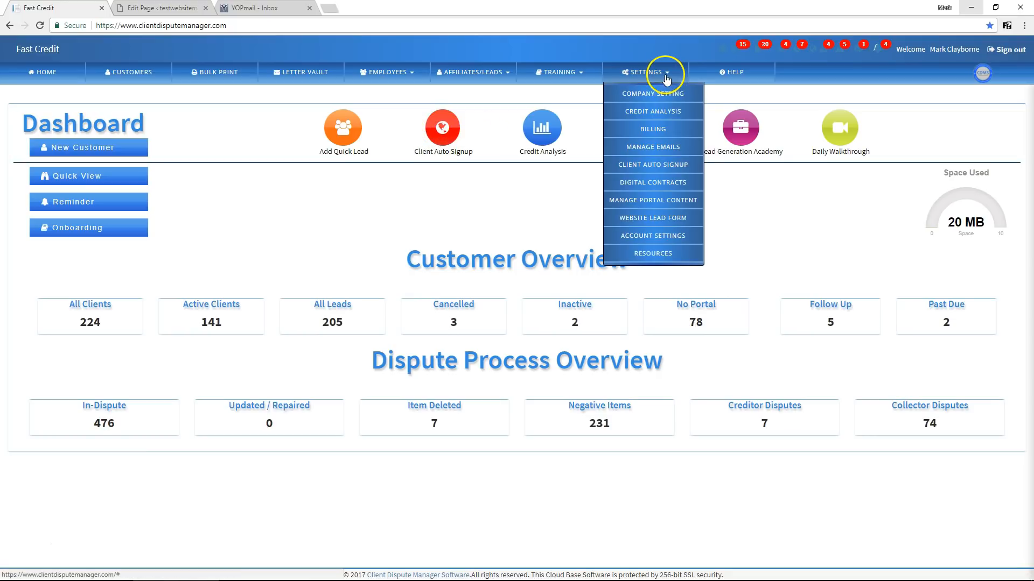
left_click(634, 168)
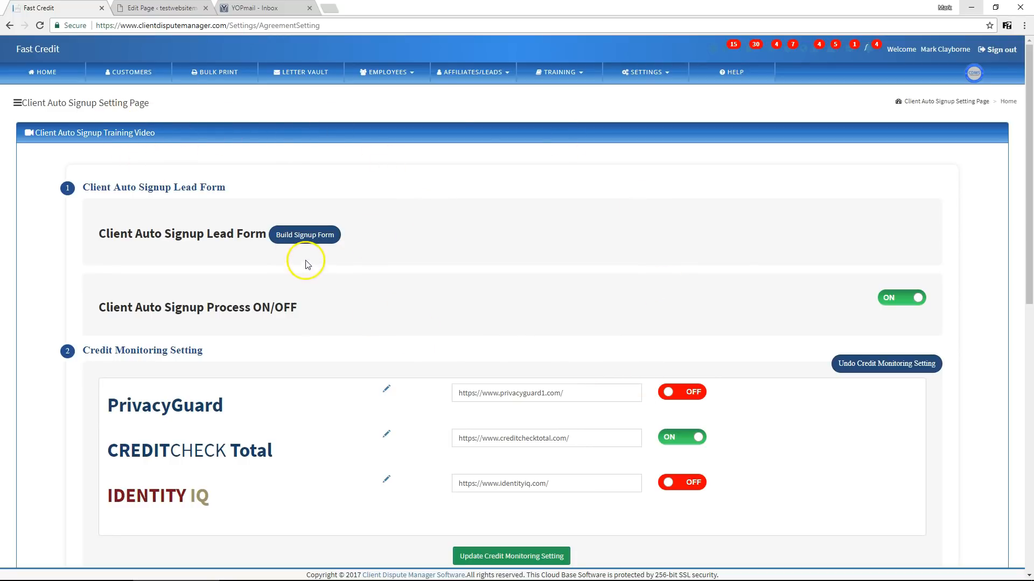
left_click(300, 243)
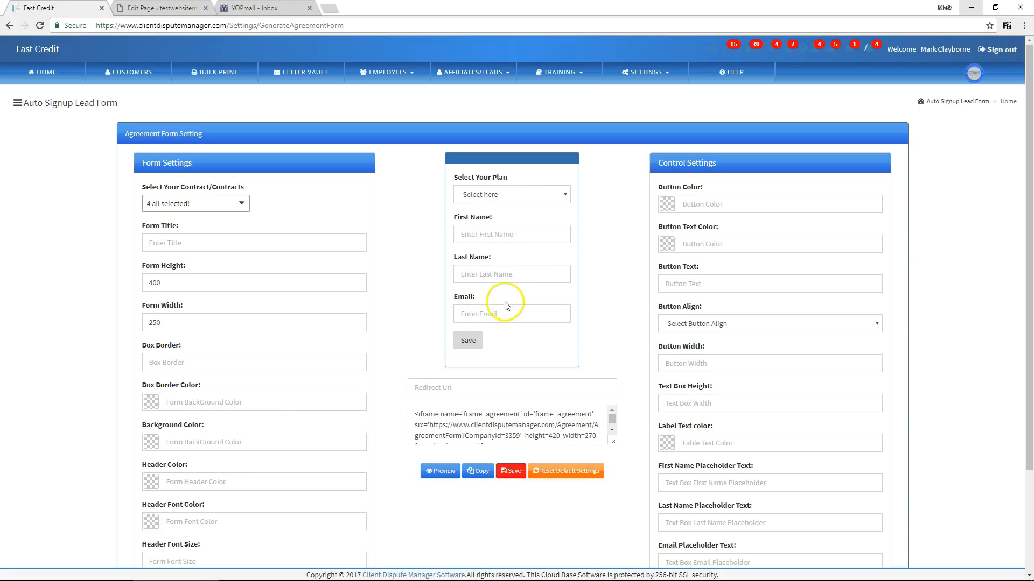
left_click(240, 205)
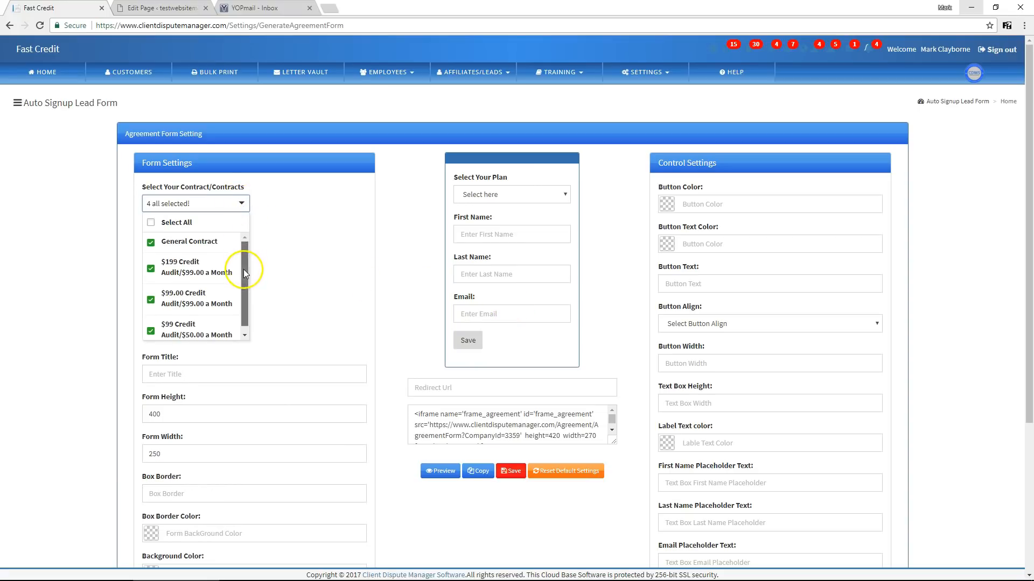
left_click_drag(244, 270, 244, 311)
left_click_drag(244, 268, 243, 306)
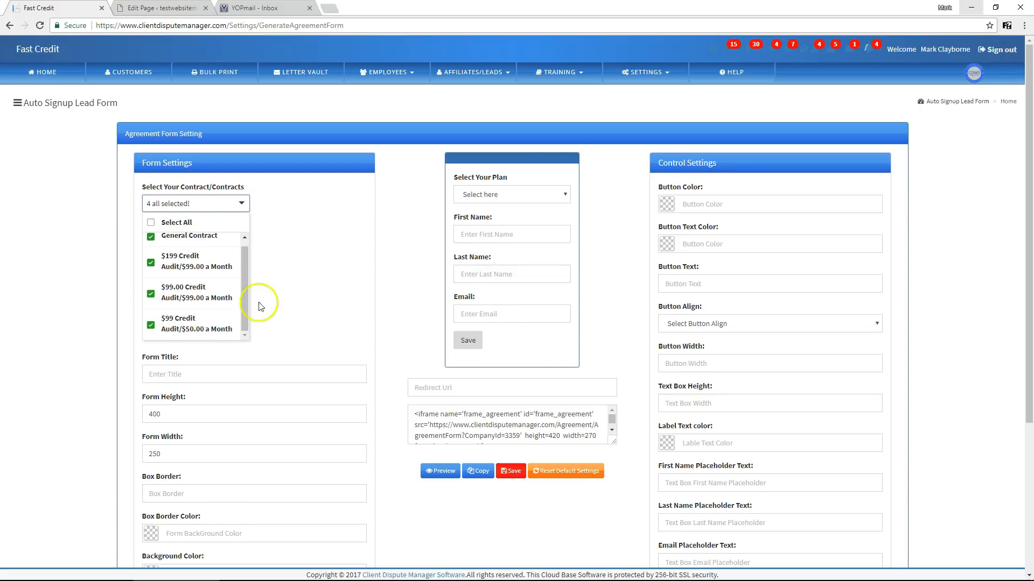
Step: View the default contracts on the Digital Contracts page and return to the Client Auto Signup form builder
left_click(659, 72)
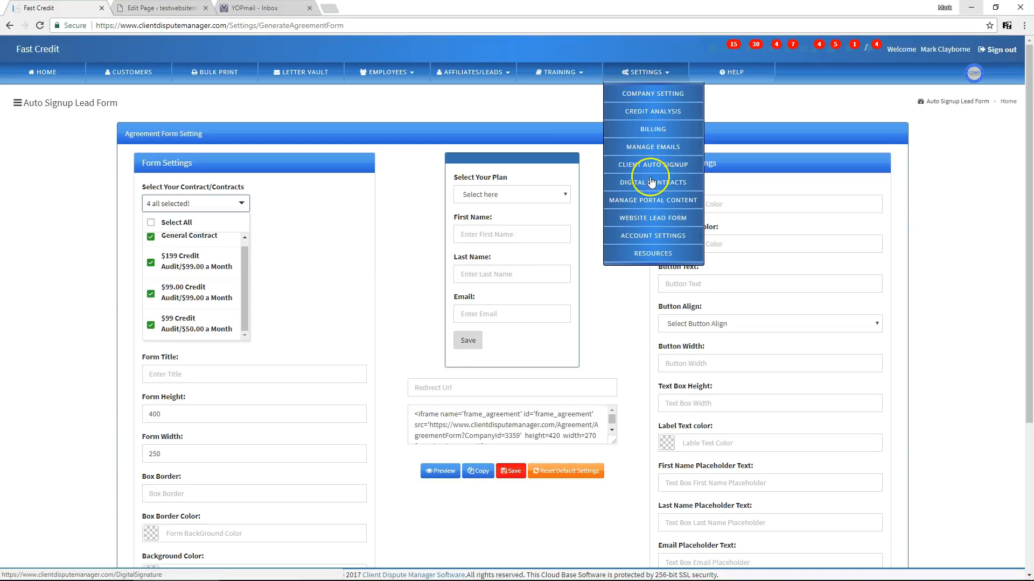
left_click(628, 181)
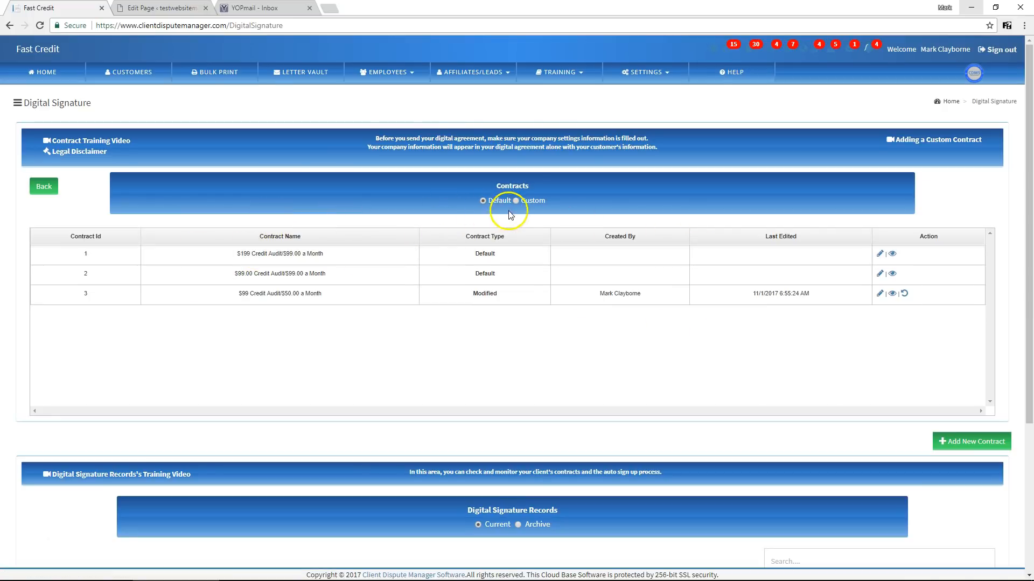
left_click(662, 74)
left_click(634, 172)
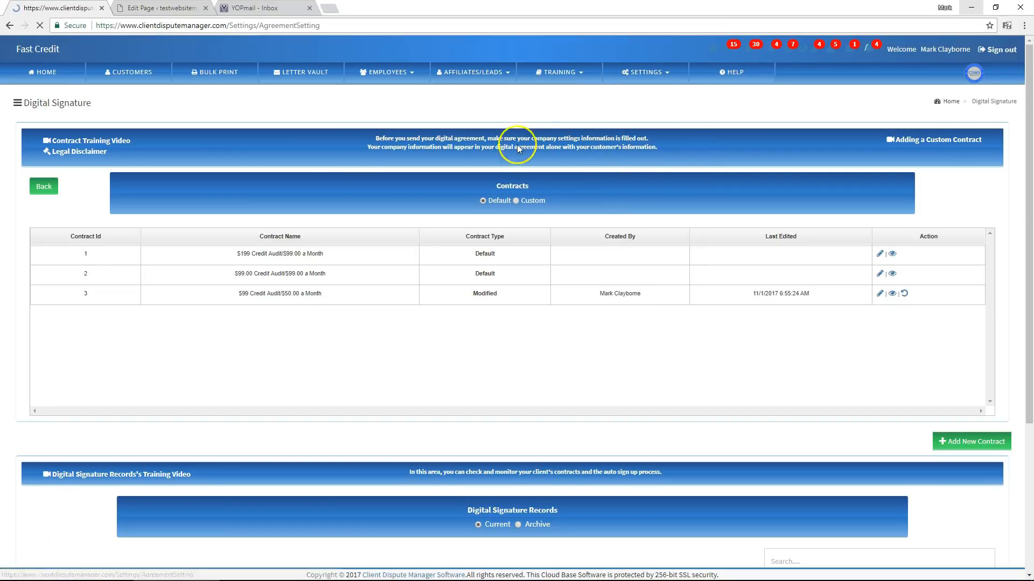
left_click(295, 233)
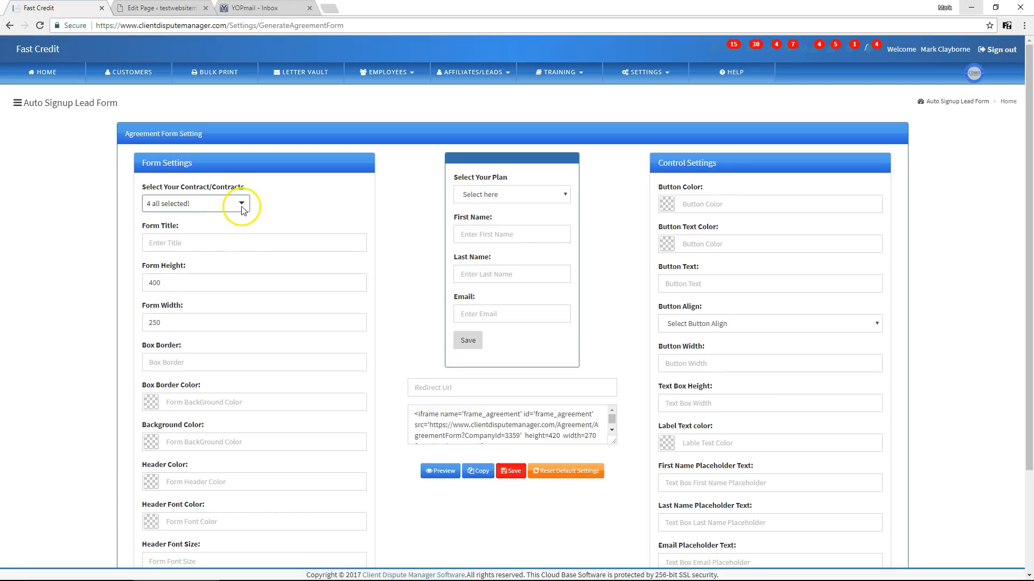
Step: Clear all selected contracts for the signup form and select only General Contract
left_click(240, 204)
left_click(151, 223)
left_click(151, 224)
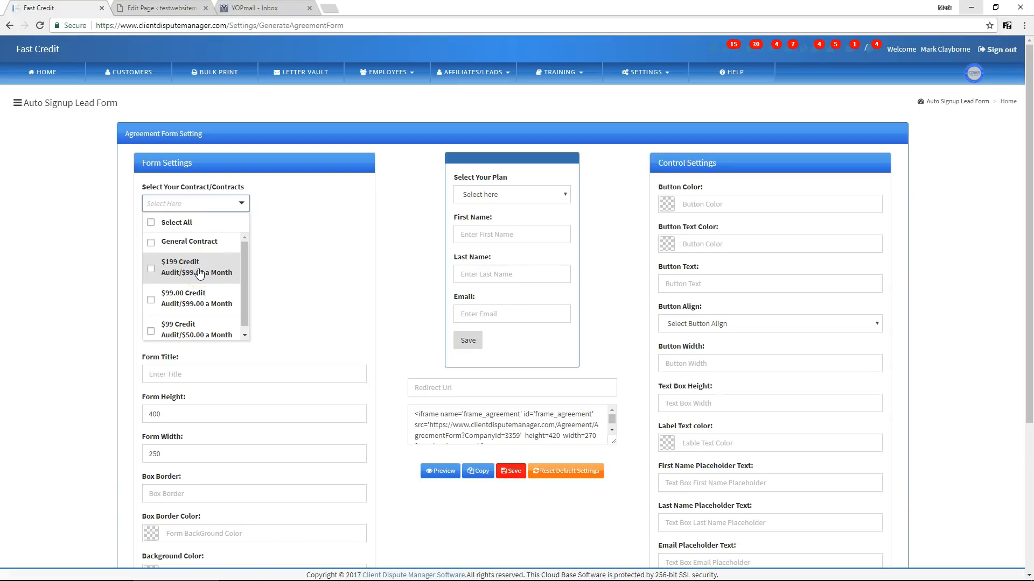
left_click(157, 246)
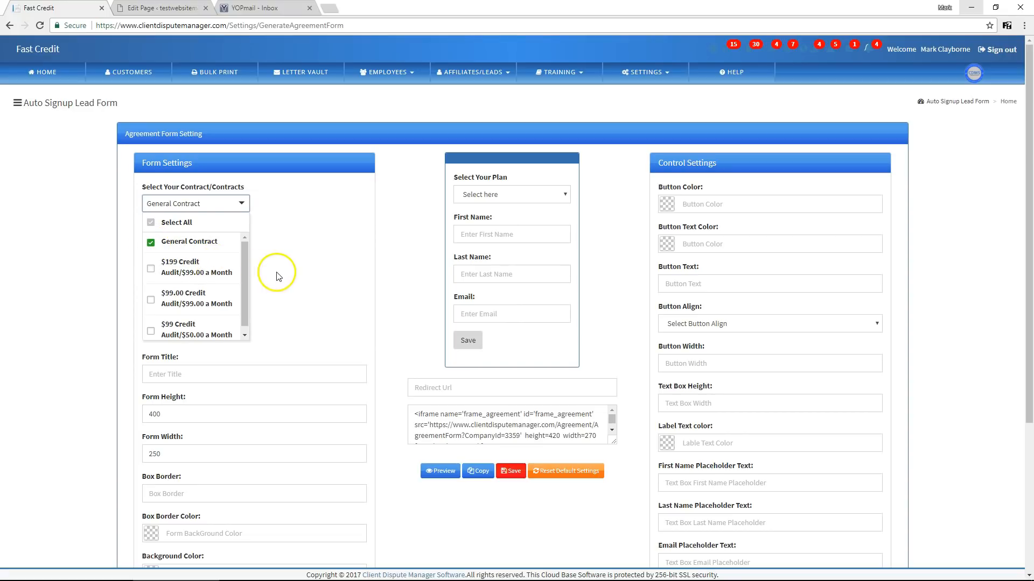
left_click(296, 271)
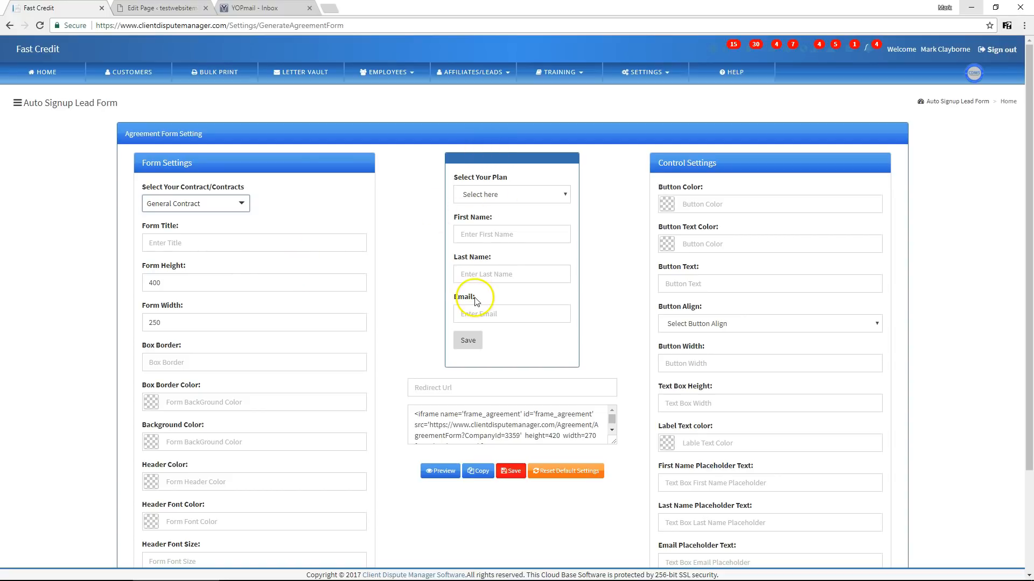
Step: Set the signup form's title to "Credit Repair"
left_click(158, 245)
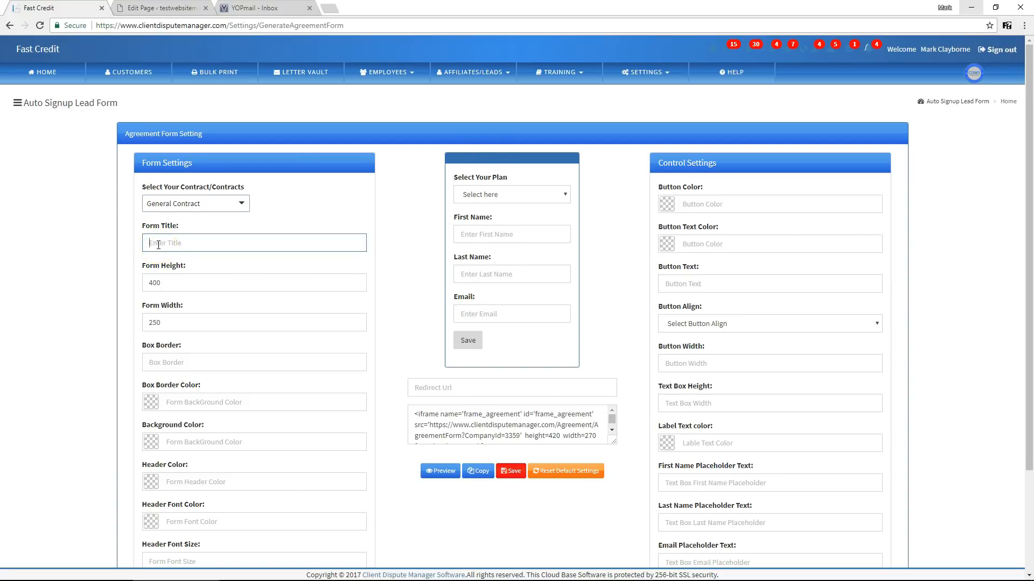
type("Credit Repair")
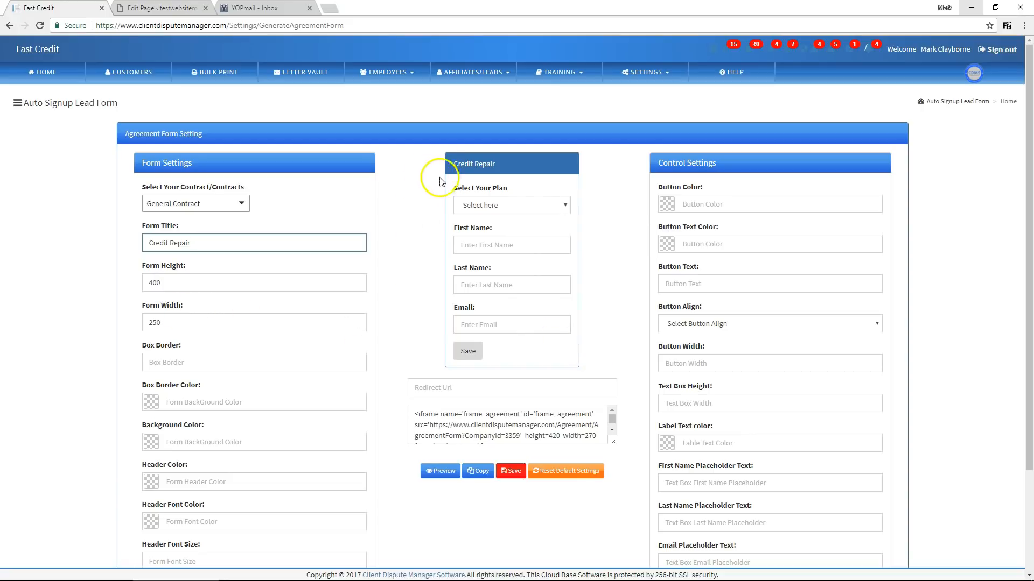
Step: Try to set the form height to 200
double_click(167, 282)
type("200")
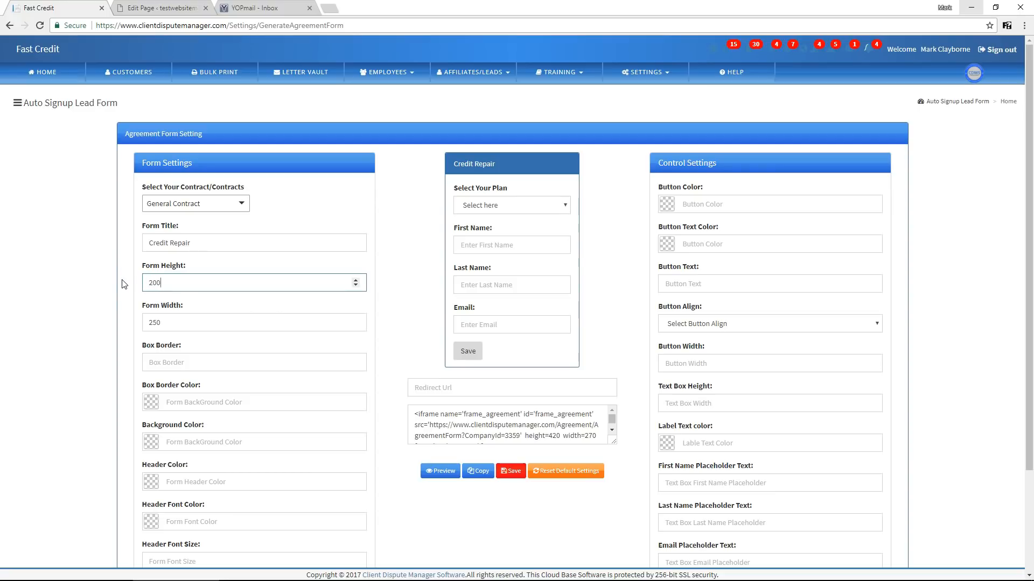
left_click(124, 284)
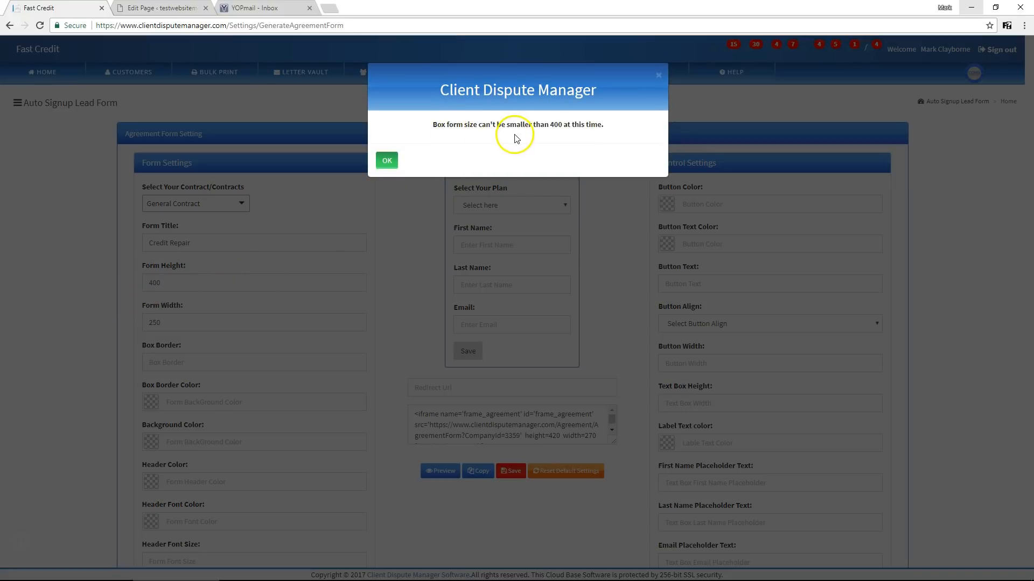
left_click(387, 161)
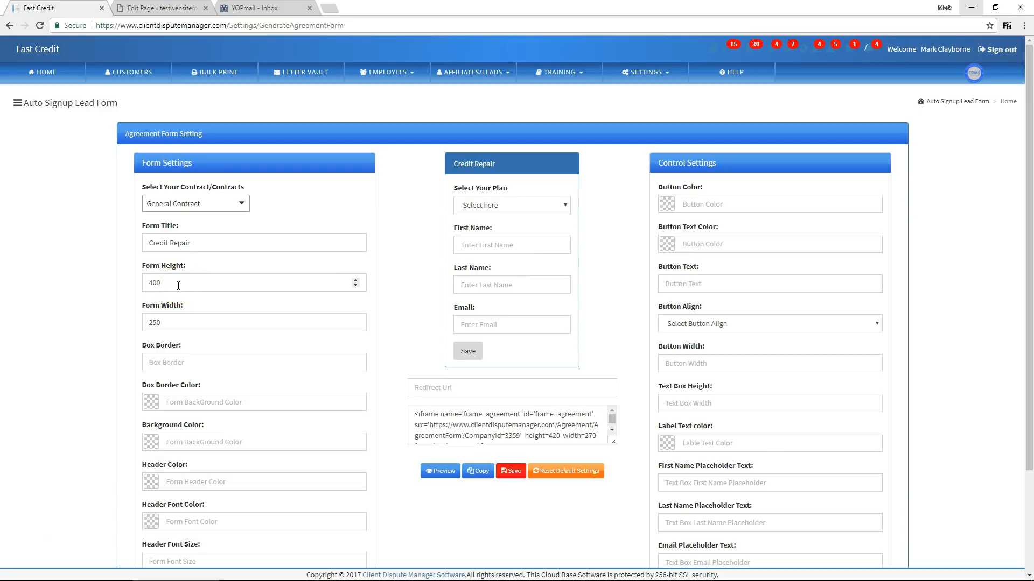
Step: Set the form width to 600 and preview the agreement form
left_click_drag(178, 286, 146, 287)
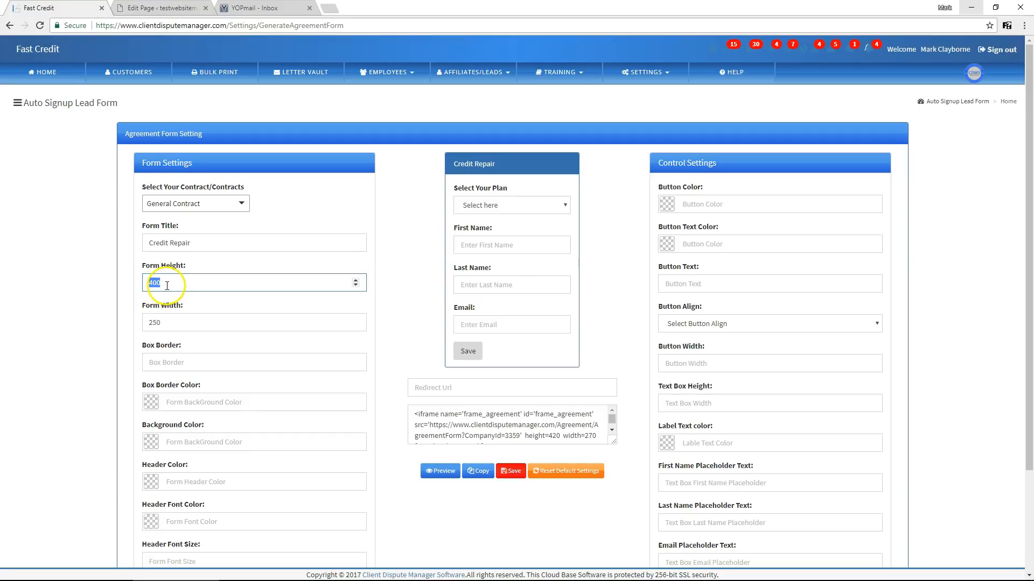
left_click_drag(168, 322, 145, 325)
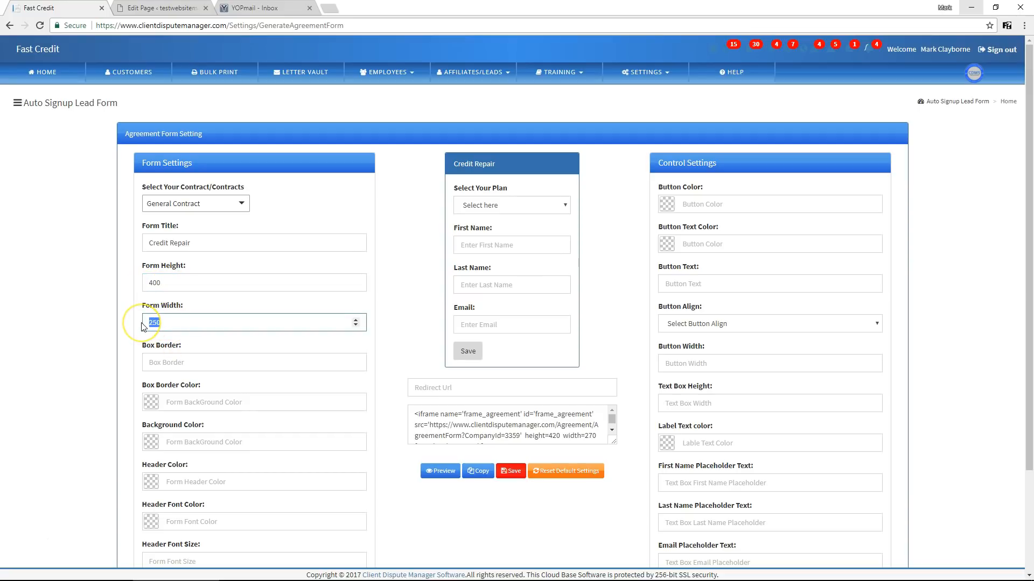
type("600")
left_click(270, 345)
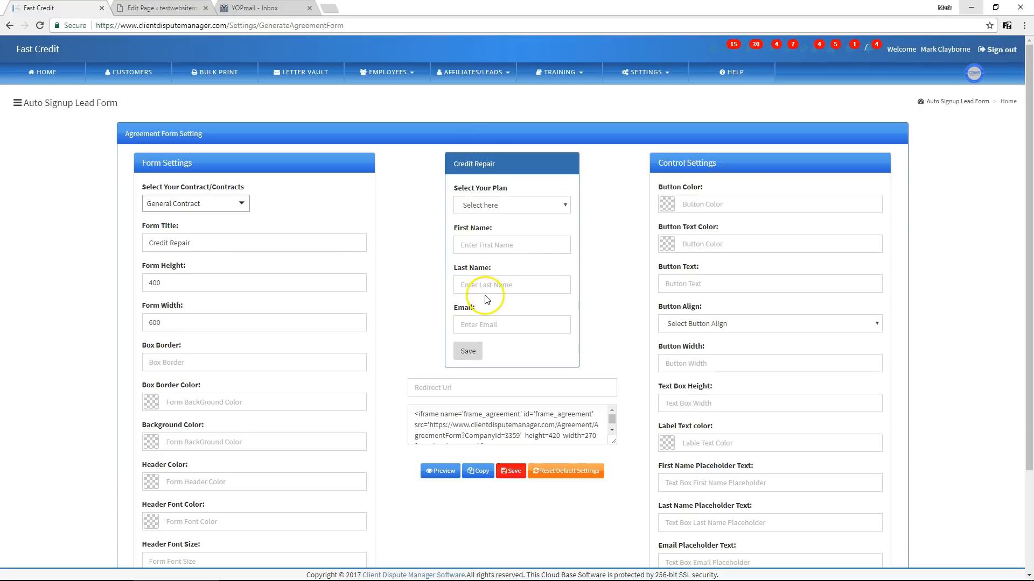
left_click(439, 473)
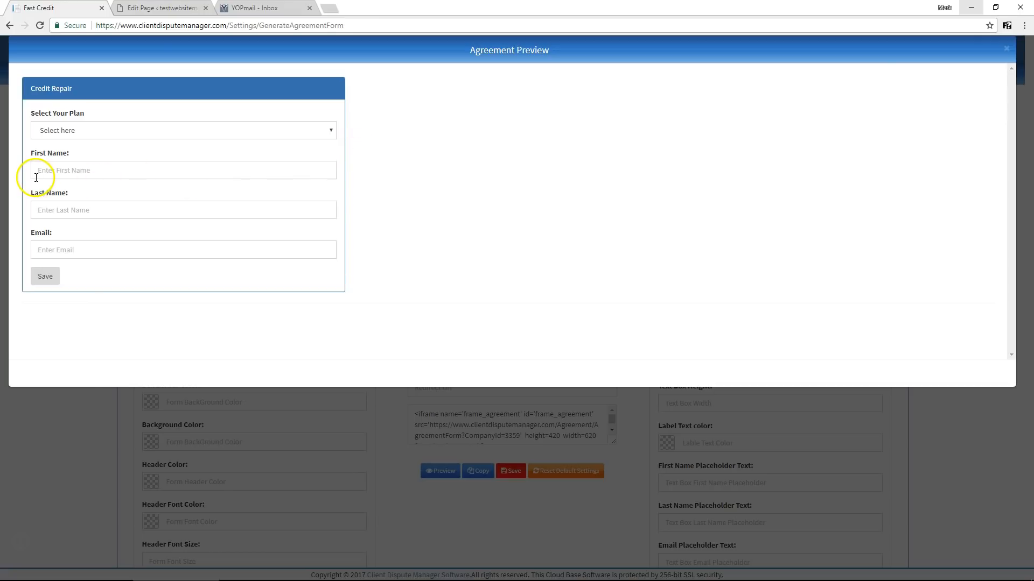
left_click(1006, 48)
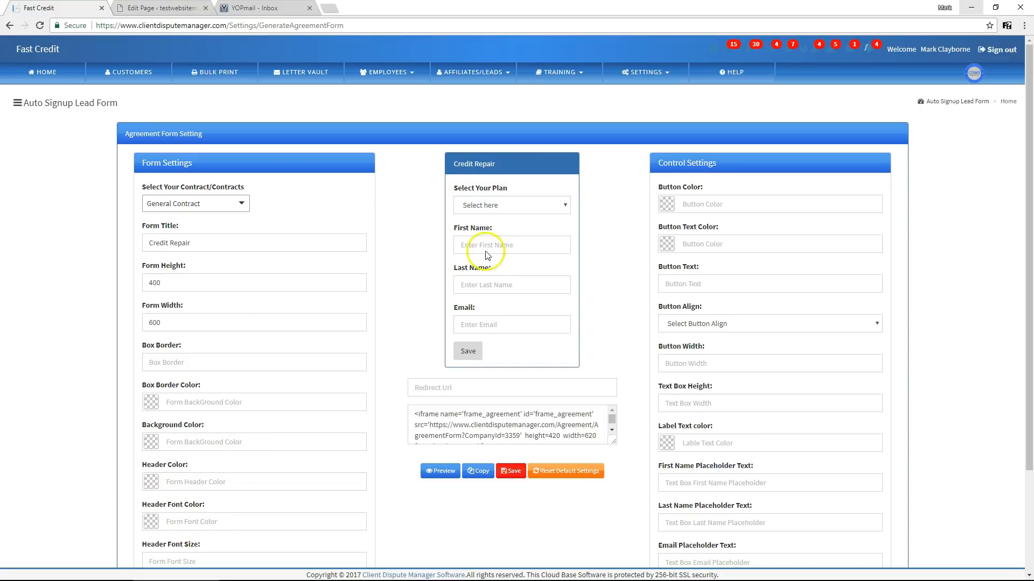
Step: Try out the optional phone field on the signup form and remove it again
scroll(276, 363, "down", 3)
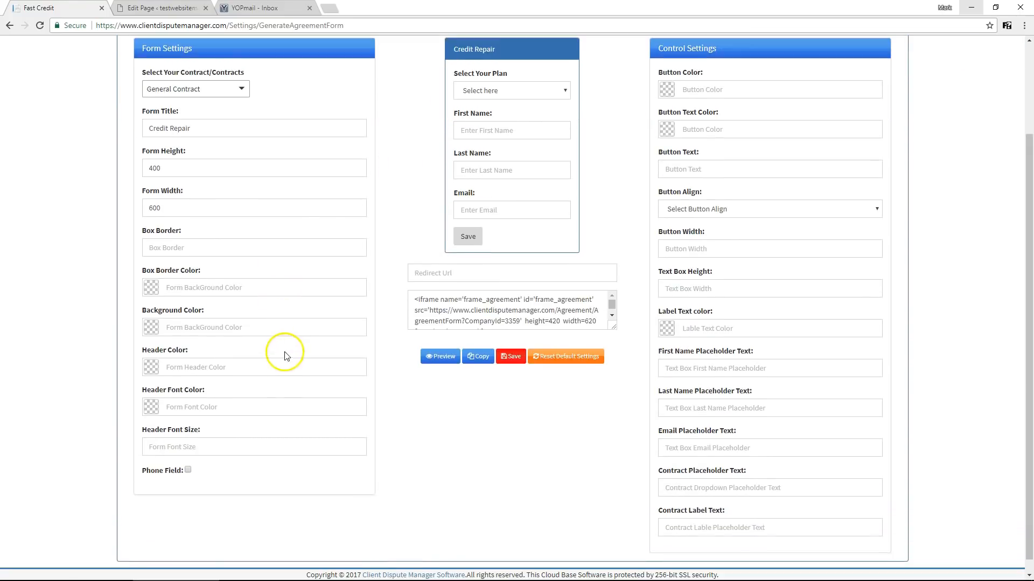
scroll(353, 353, "up", 3)
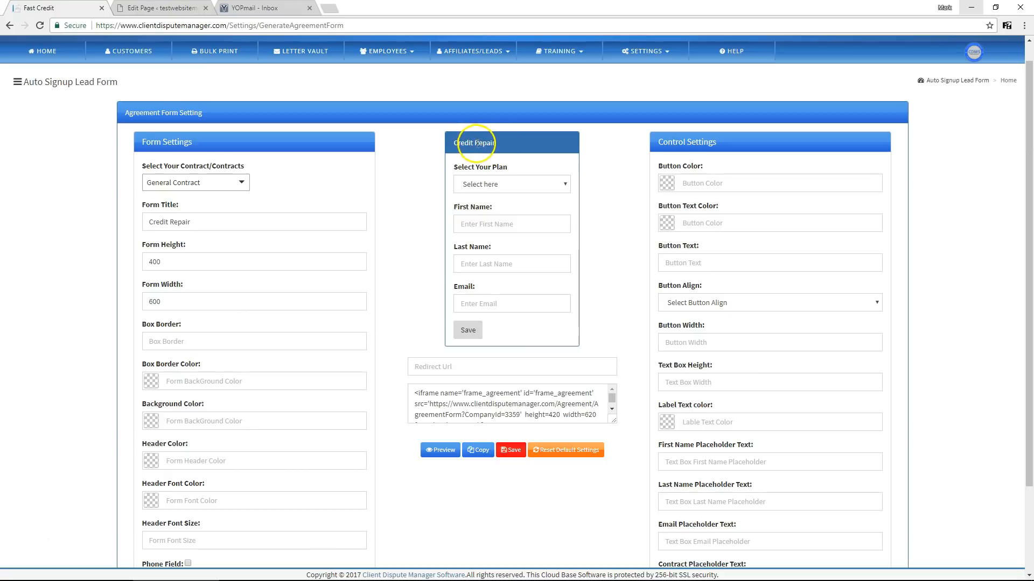
scroll(295, 443, "down", 3)
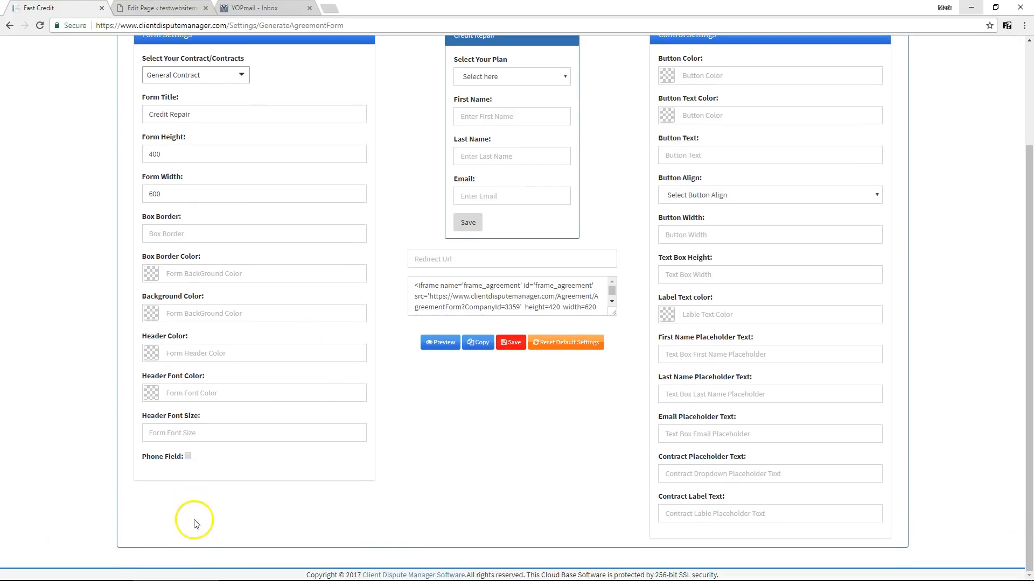
left_click(188, 456)
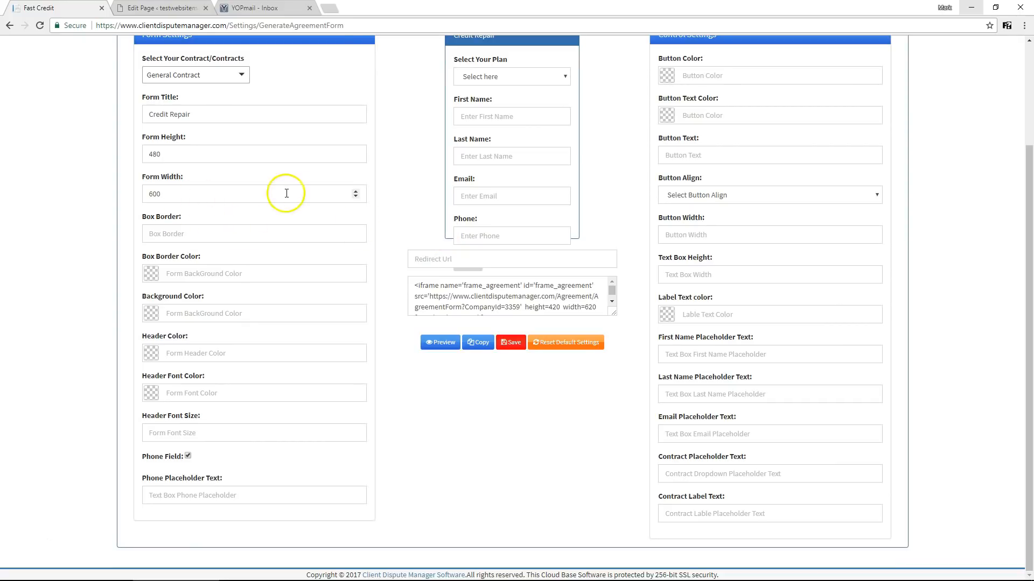
left_click(188, 456)
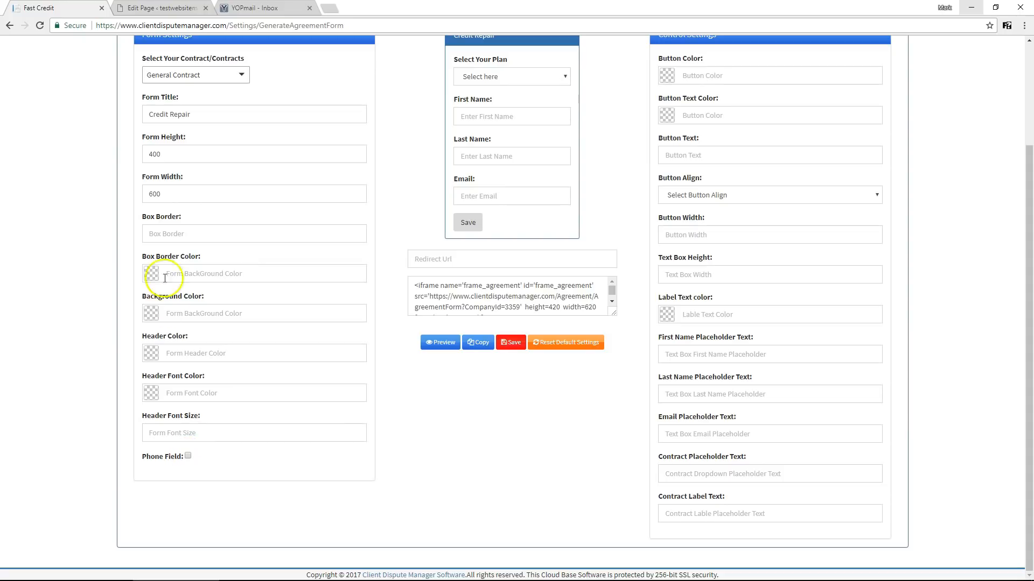
Step: Try a form height of 480 with the phone field enabled, and disable the field again
left_click_drag(175, 155, 143, 154)
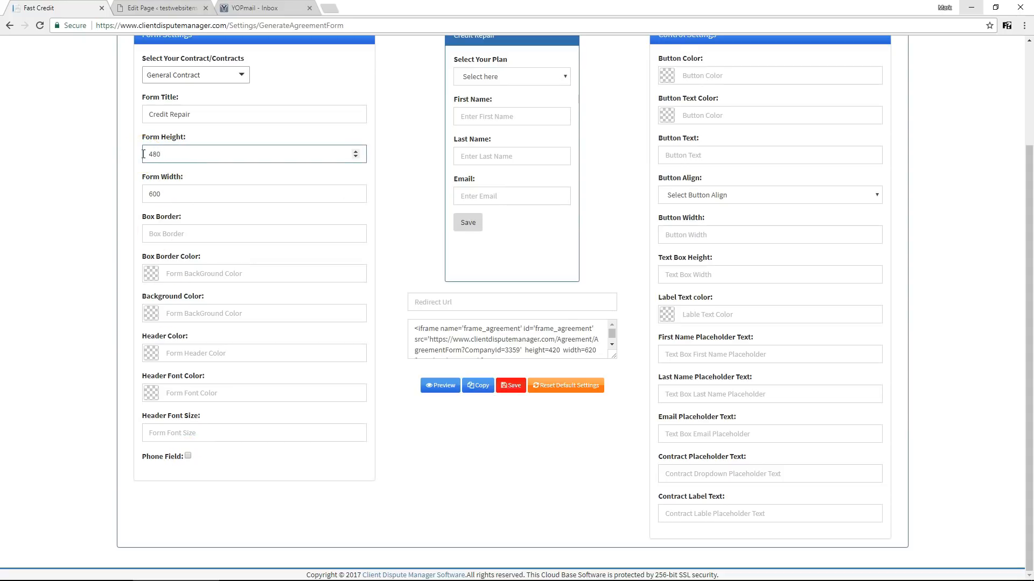
scroll(144, 154, "up", 1)
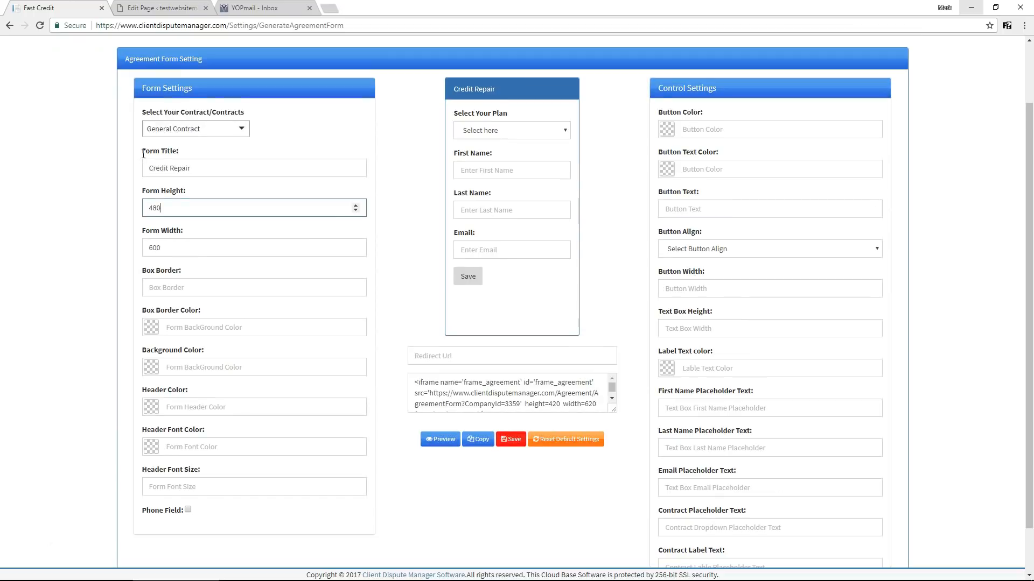
left_click(188, 510)
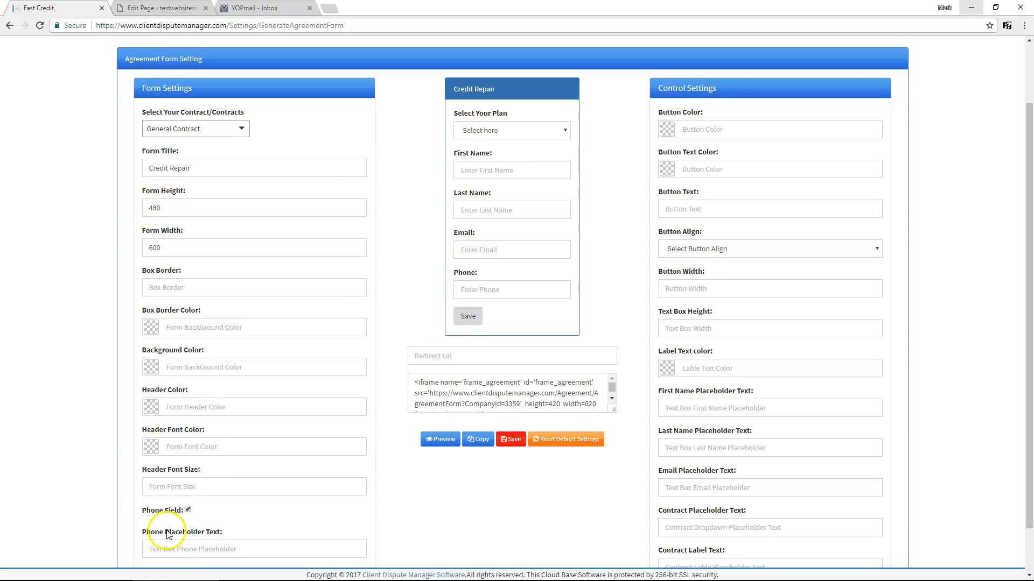
left_click(187, 510)
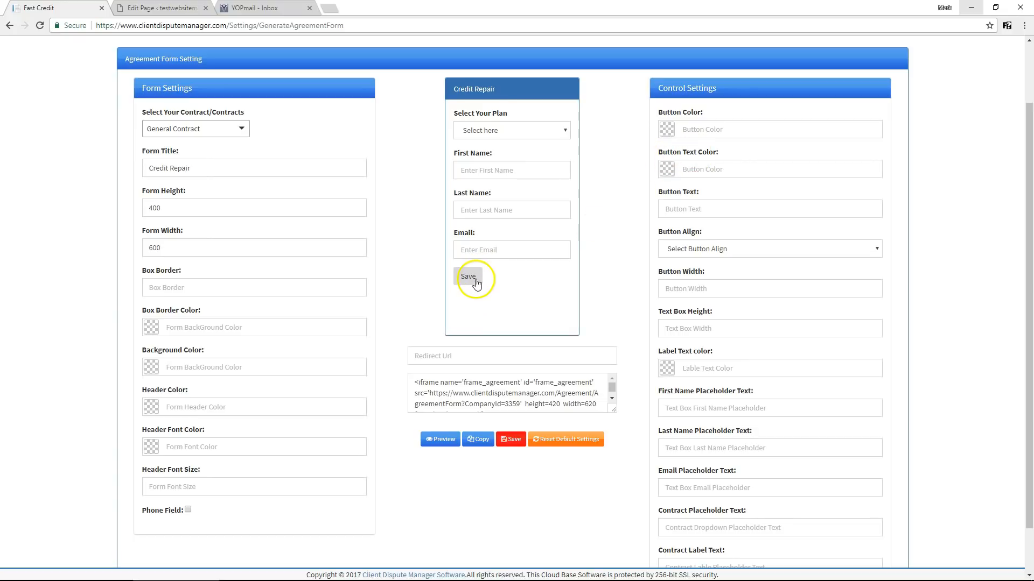
Step: Set the form button's text to "Sign up now" and its alignment to Center
left_click(674, 211)
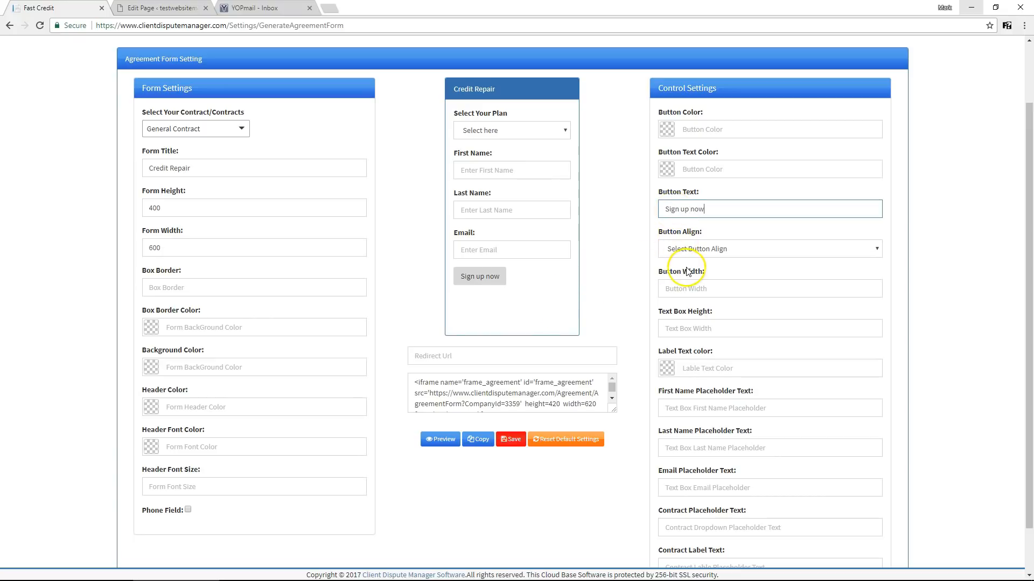
left_click(871, 249)
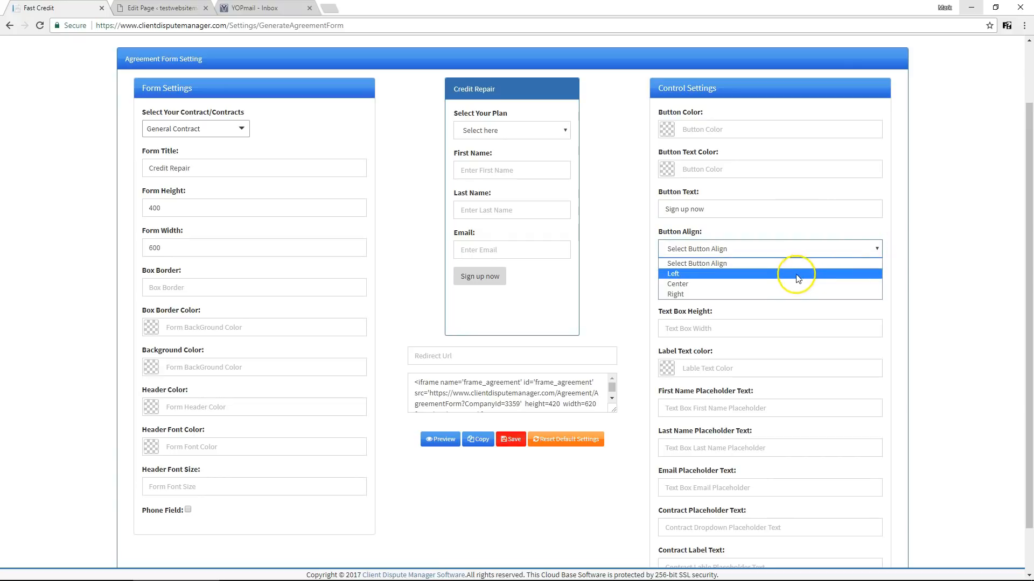
left_click(748, 285)
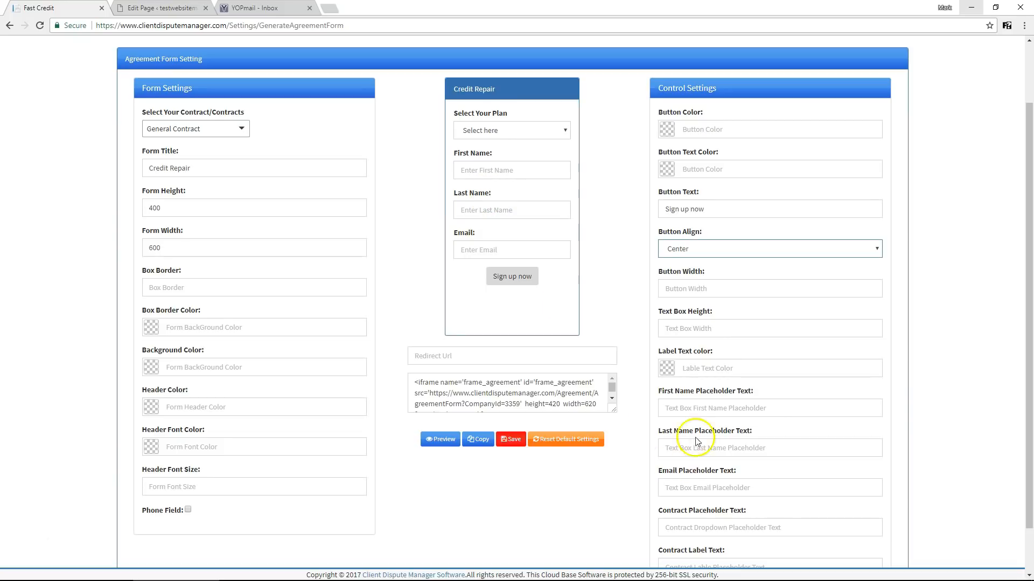
Step: Set the First Name placeholder text to "put your first name"
left_click(701, 410)
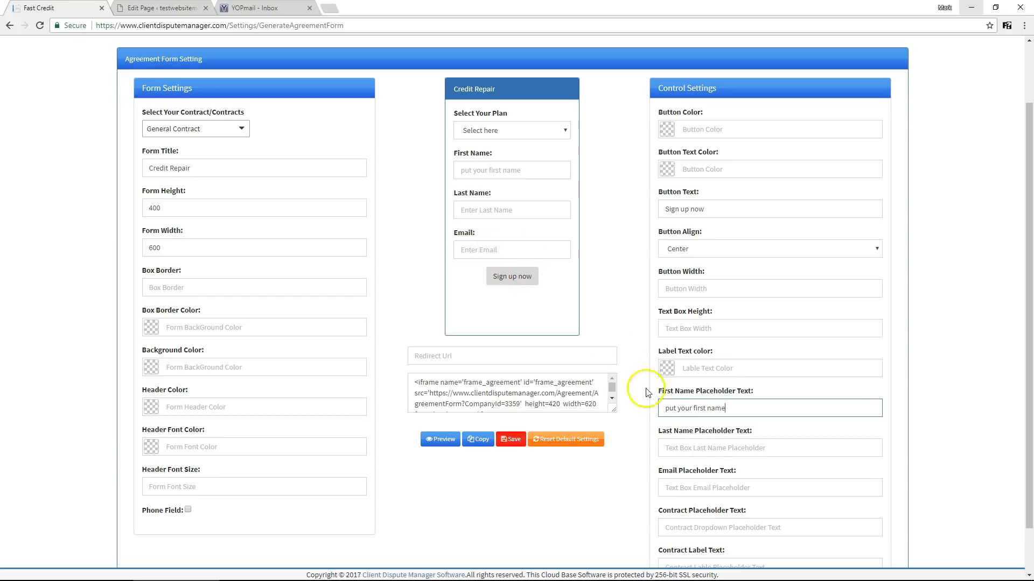
Step: Set the contract label text of the signup form to "Pick your plan"
scroll(689, 457, "down", 1)
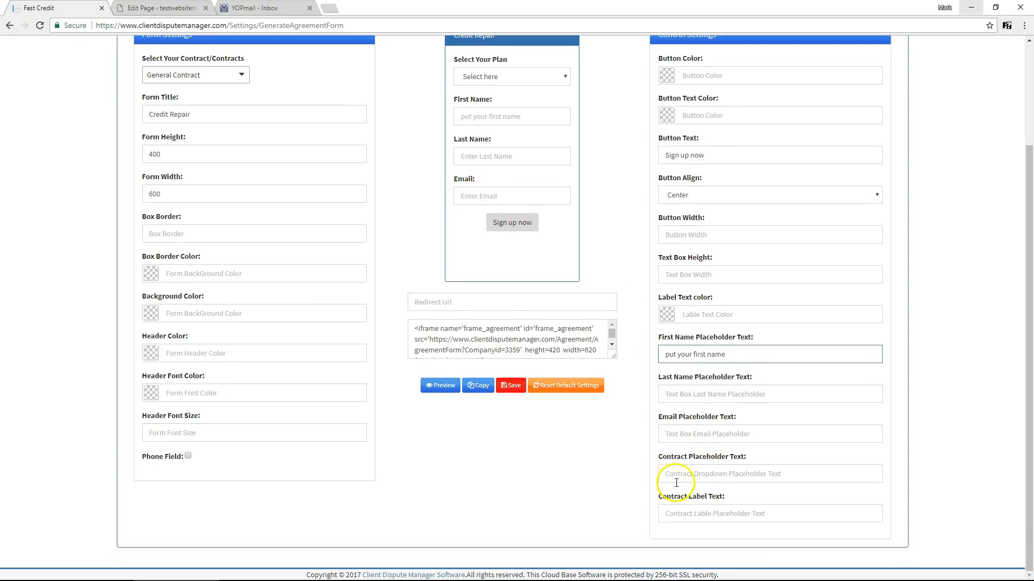
scroll(690, 481, "up", 1)
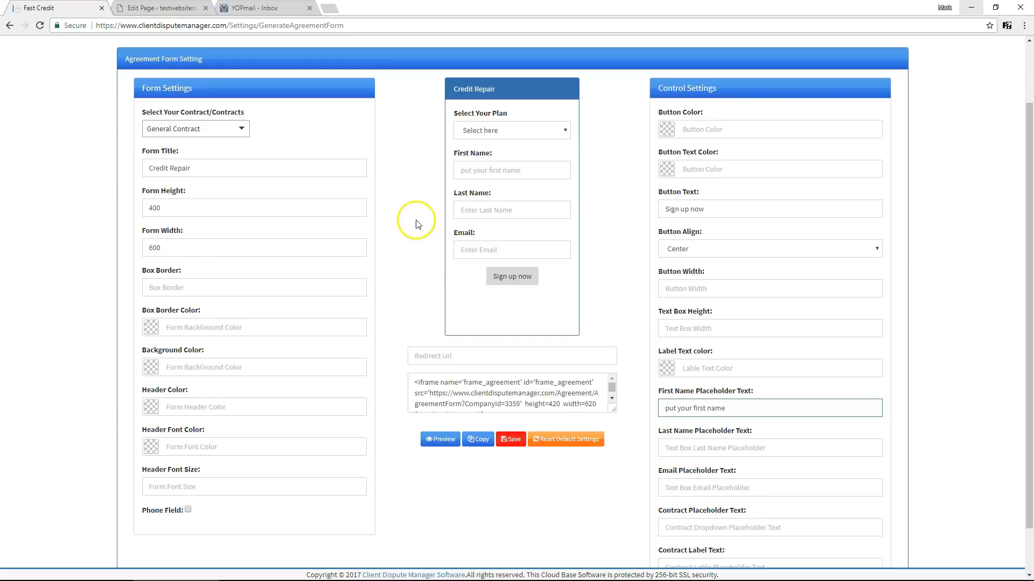
scroll(482, 133, "down", 1)
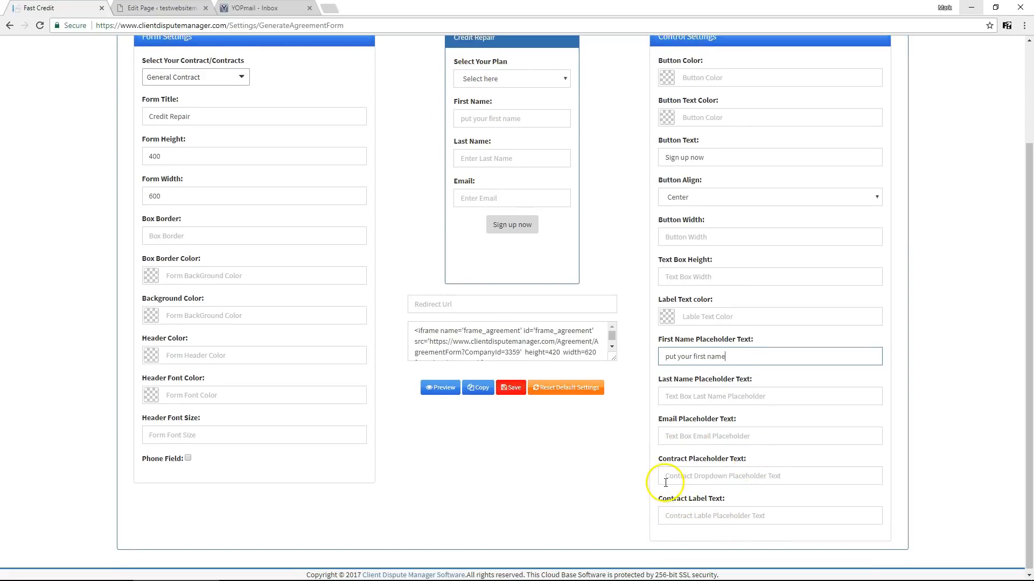
scroll(669, 481, "up", 2)
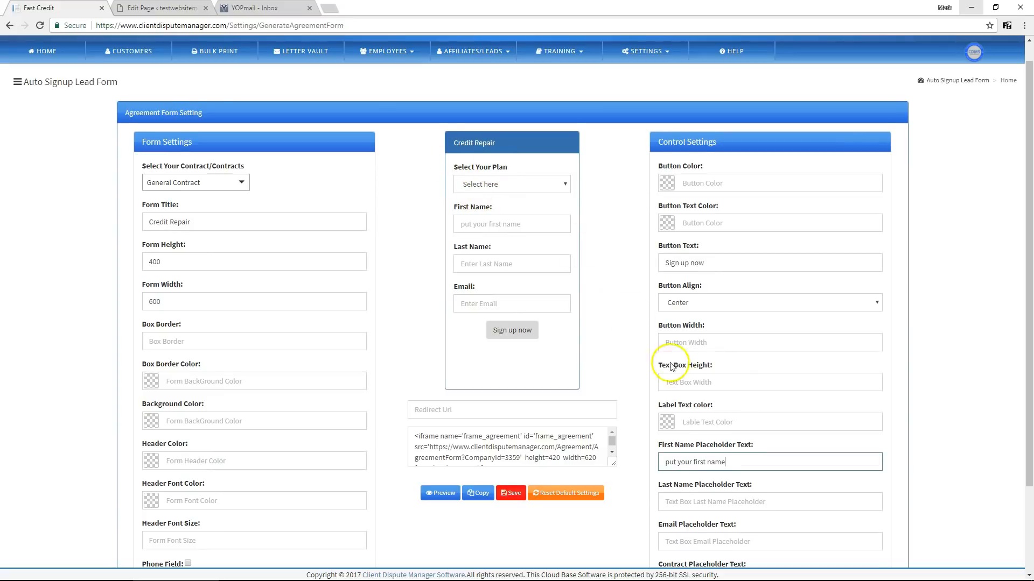
scroll(678, 366, "down", 2)
left_click(681, 515)
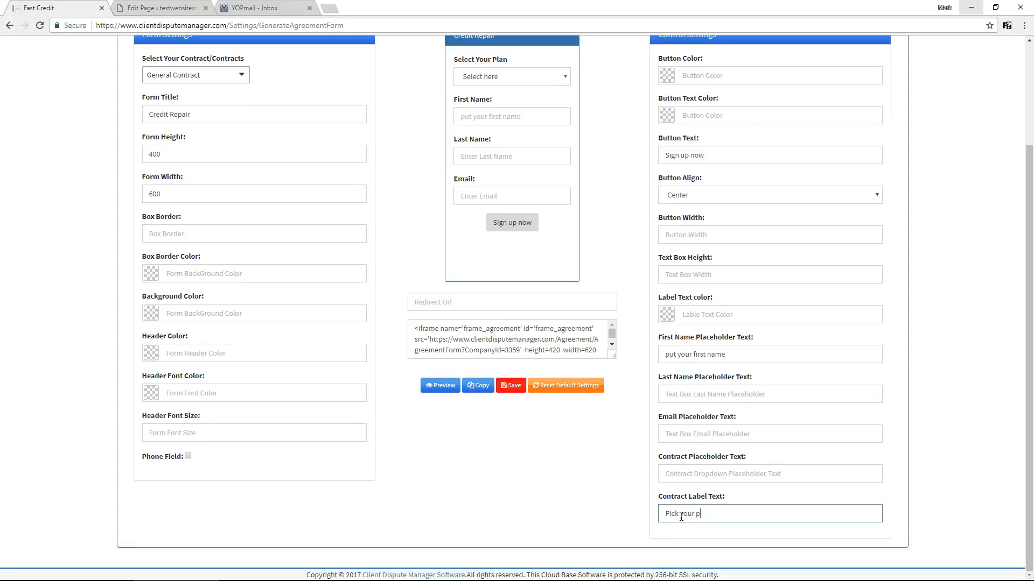
scroll(581, 422, "up", 2)
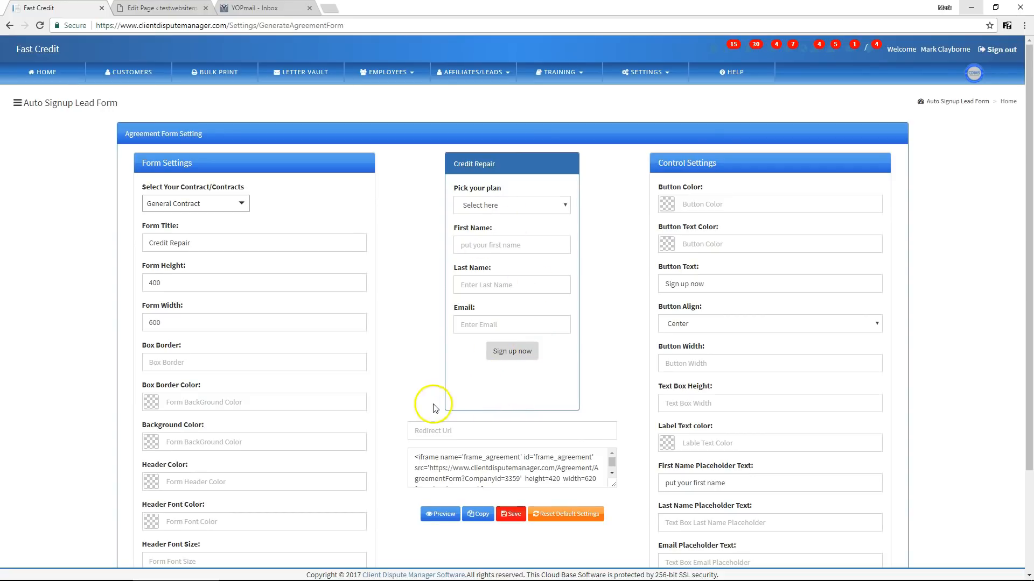
Step: Save the customized form settings and dismiss the save message
scroll(404, 397, "down", 2)
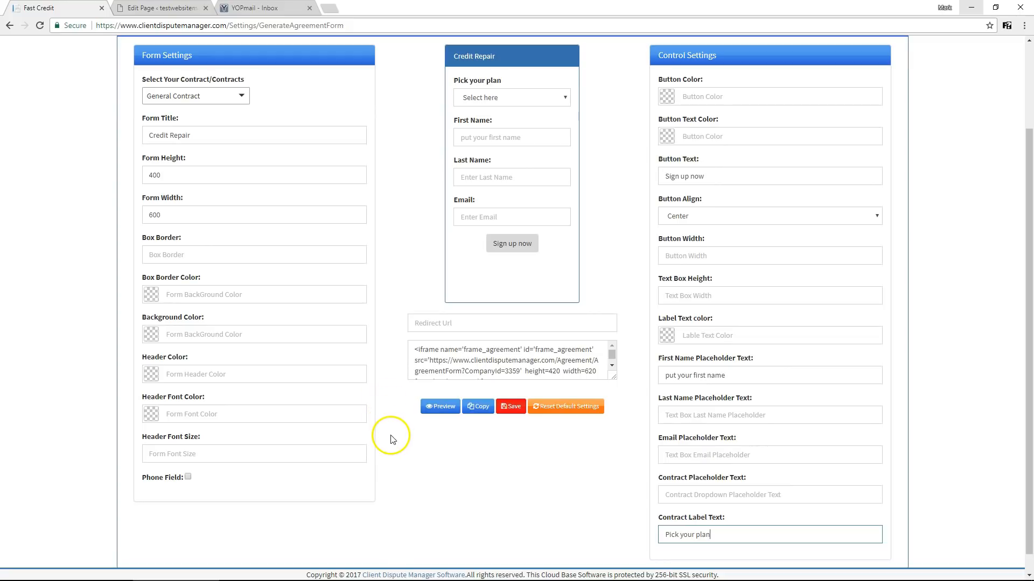
scroll(391, 440, "up", 1)
scroll(438, 438, "down", 2)
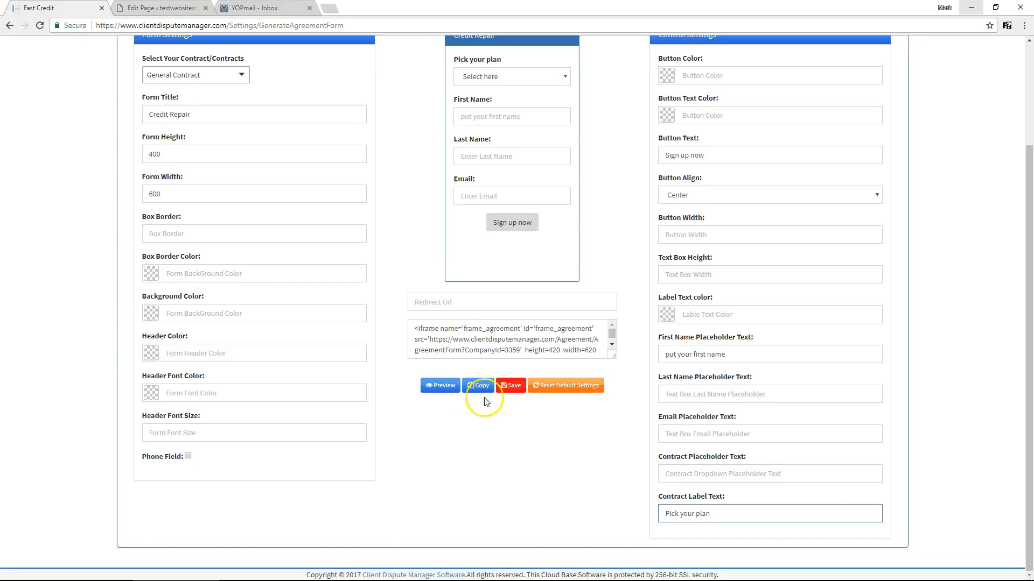
left_click(511, 387)
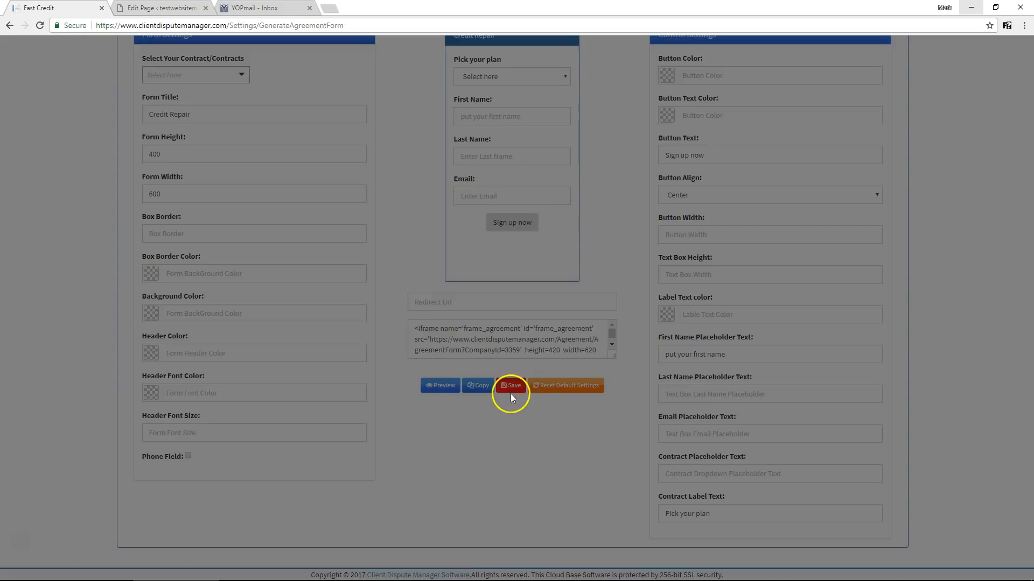
left_click(386, 160)
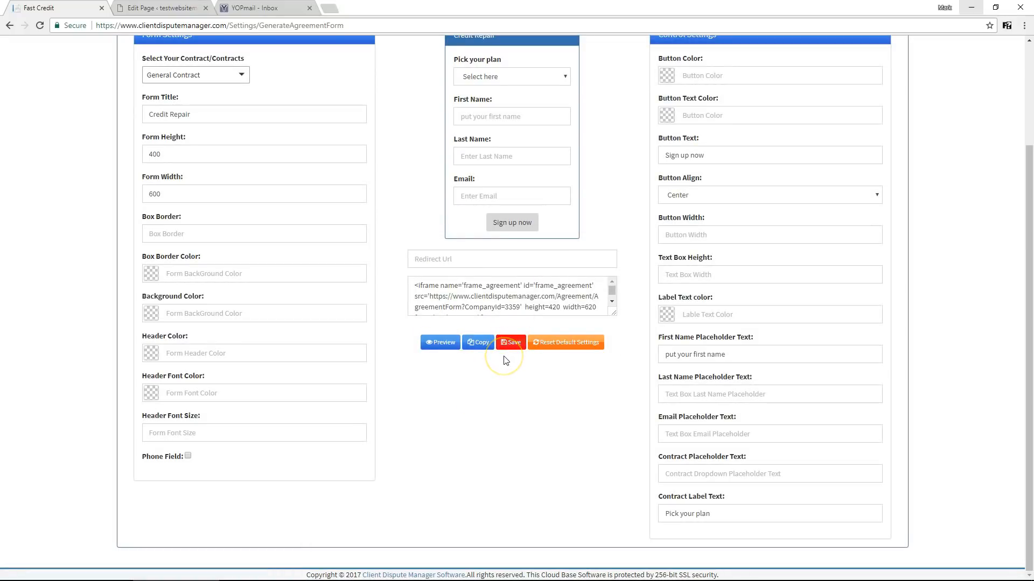
Step: Reset the signup form to its default settings, answering Yes to whether the form is on the website
left_click(556, 351)
left_click(557, 350)
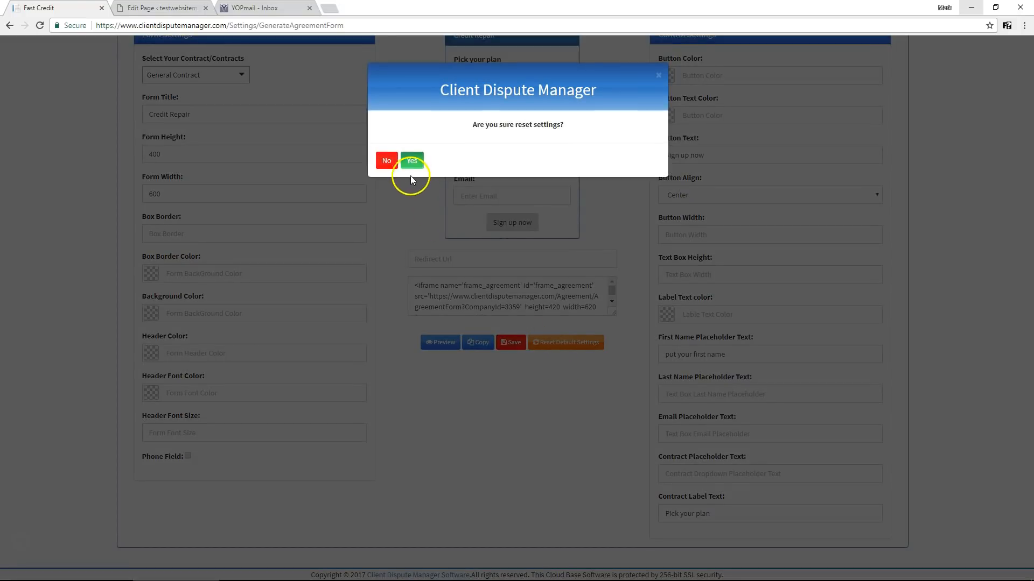
left_click(410, 162)
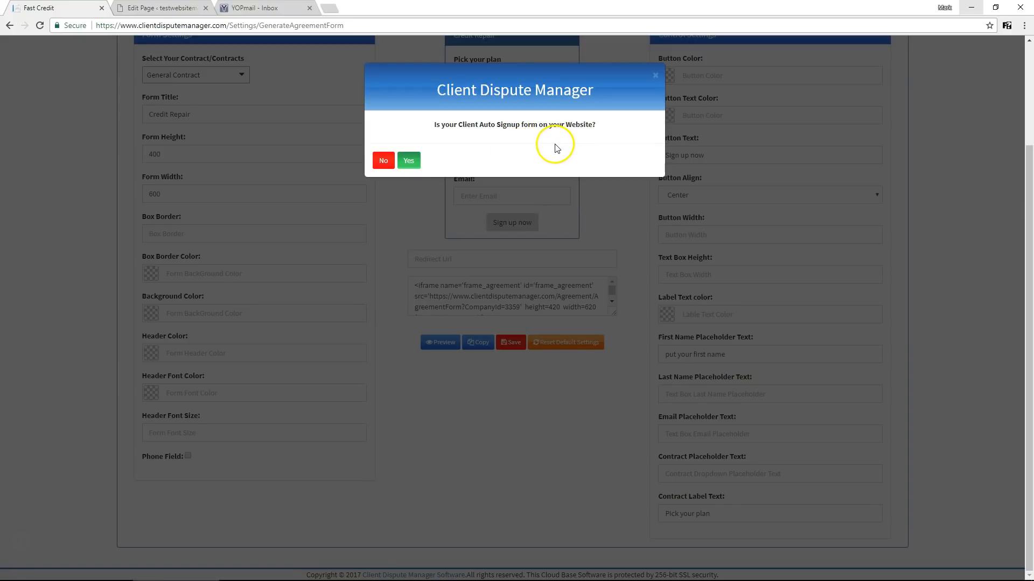
left_click(408, 161)
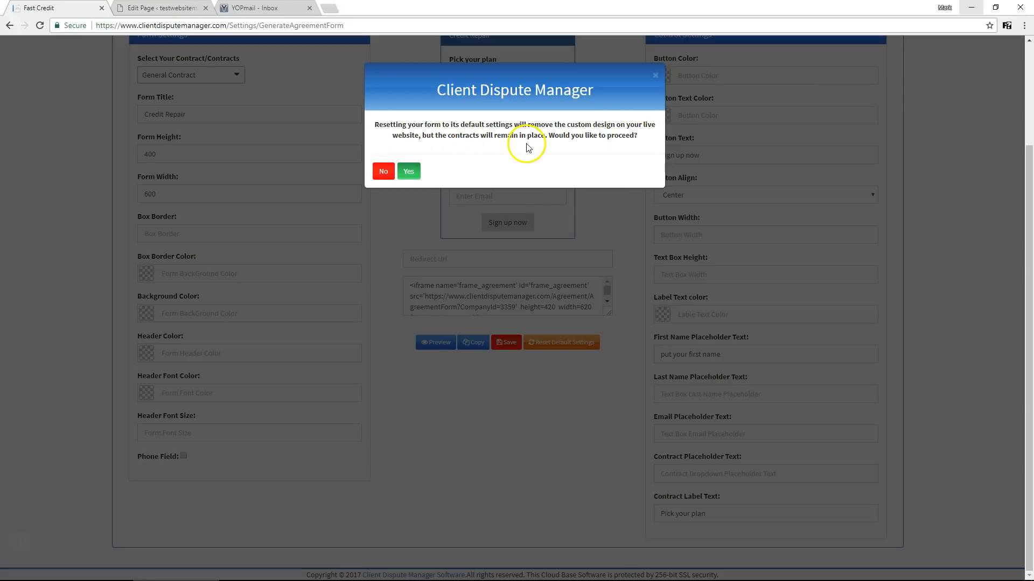
left_click(408, 171)
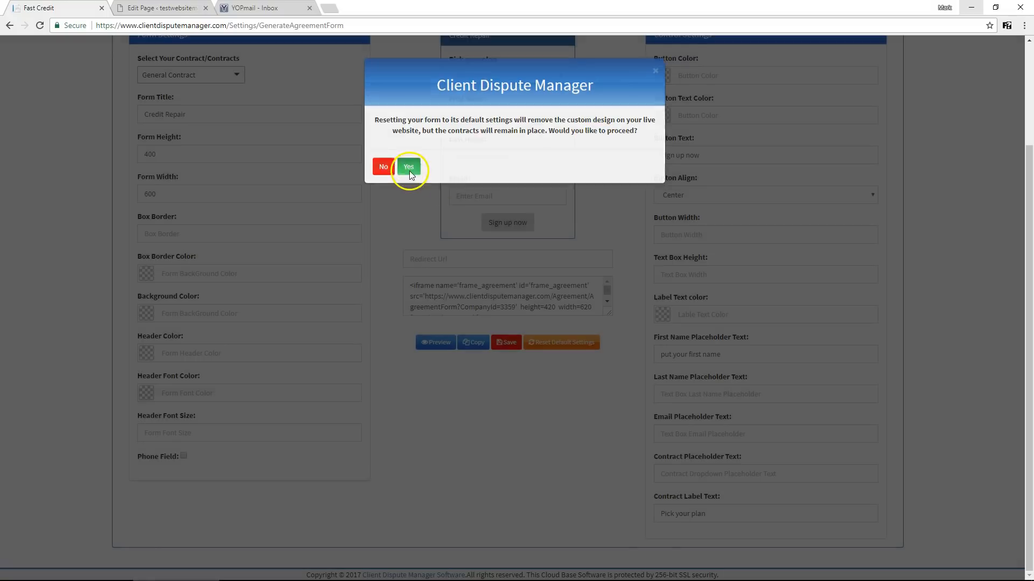
left_click(384, 164)
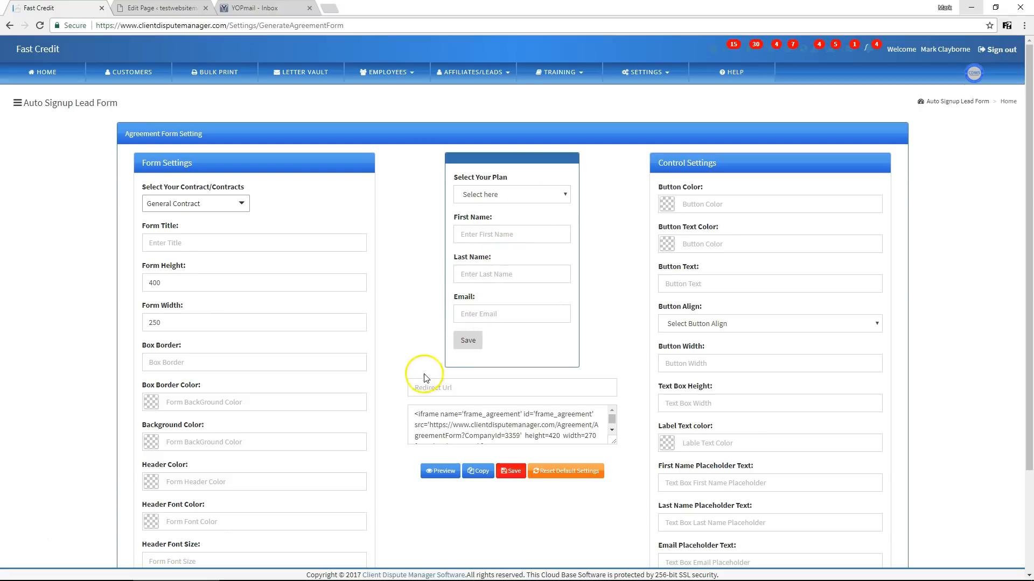
left_click(410, 387)
scroll(411, 357, "down", 1)
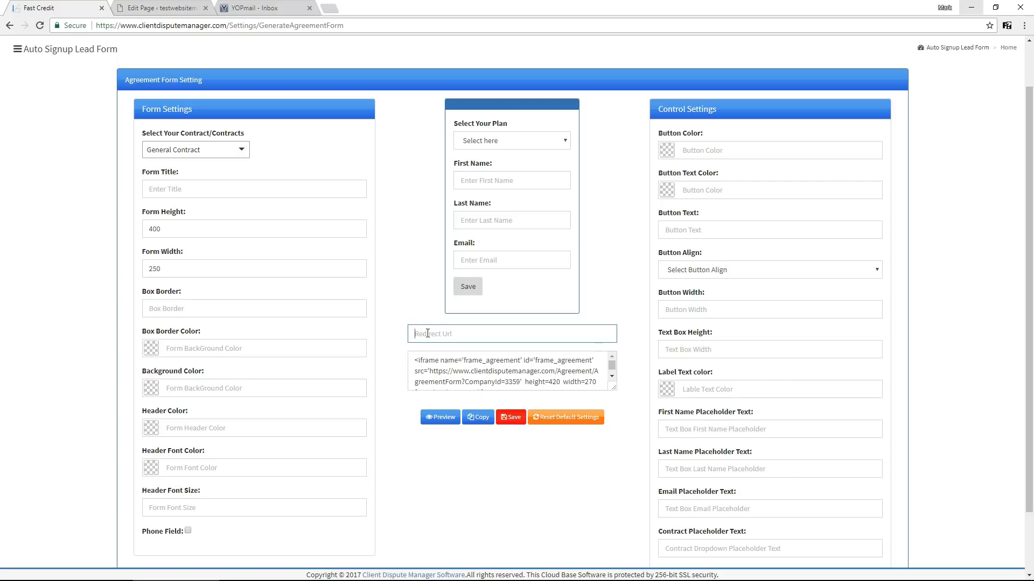
type("http://www.startupcreditrepairbusiness.com")
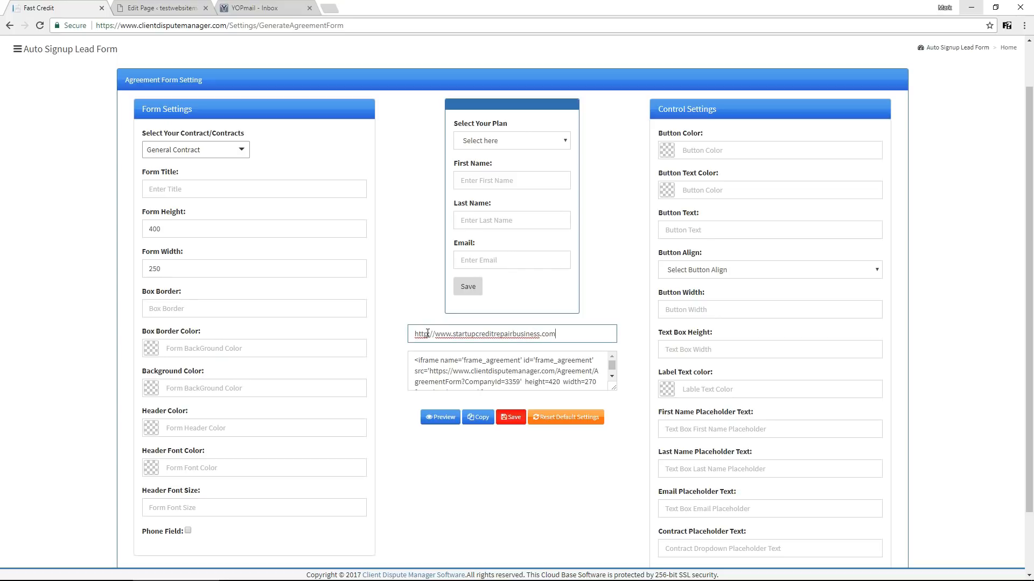
left_click(429, 335)
left_click(422, 343)
type("s")
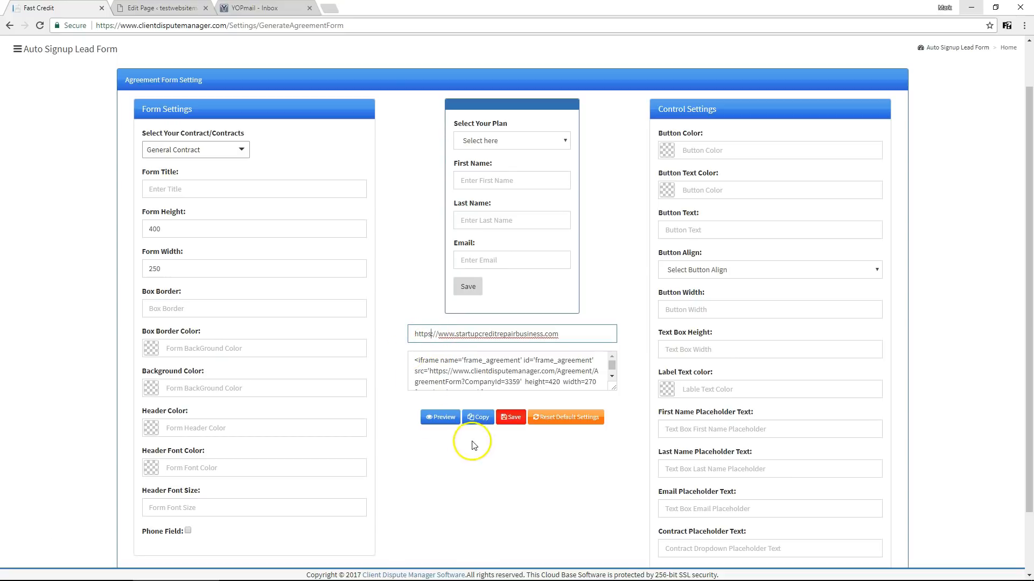
left_click(509, 418)
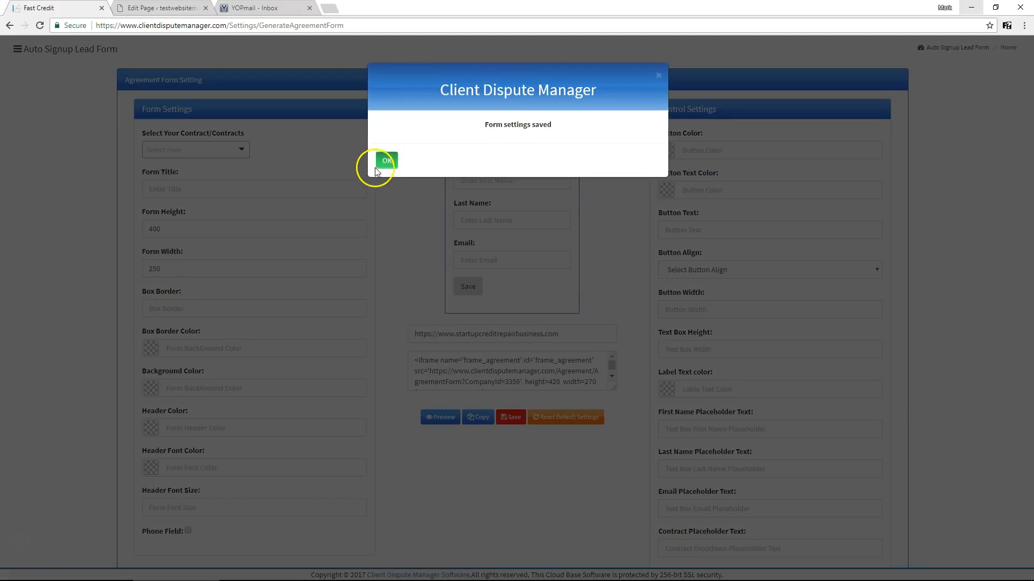
left_click(384, 160)
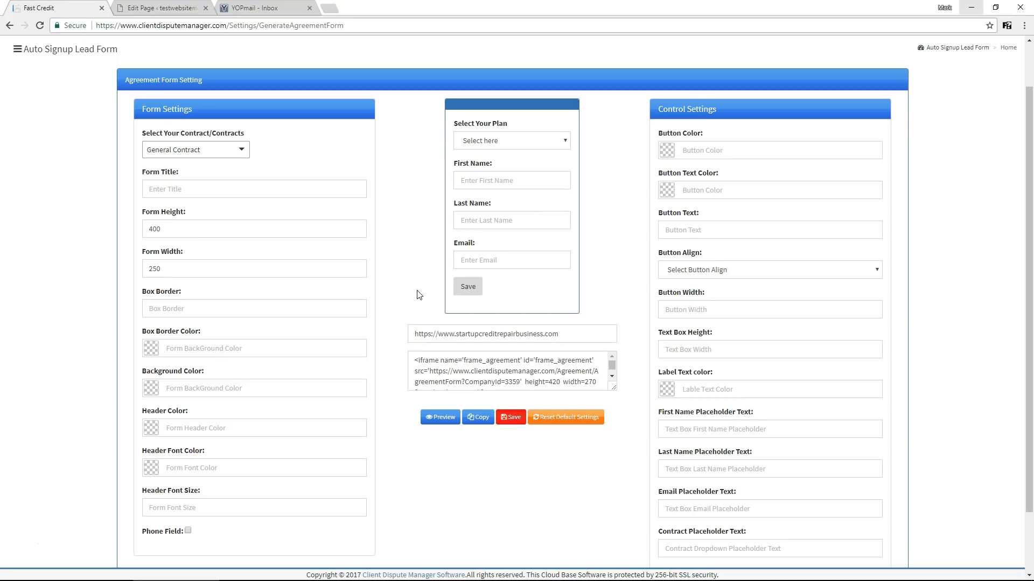
Step: Switch to the WordPress page editor, paste the form's iframe embed code into the Test page and update the page
left_click(160, 7)
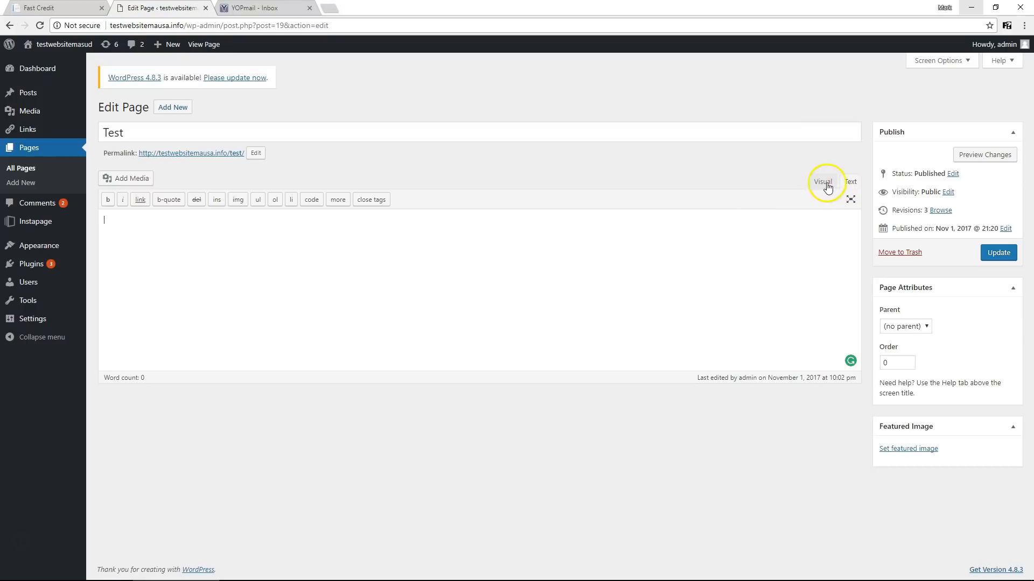
right_click(160, 236)
left_click(195, 303)
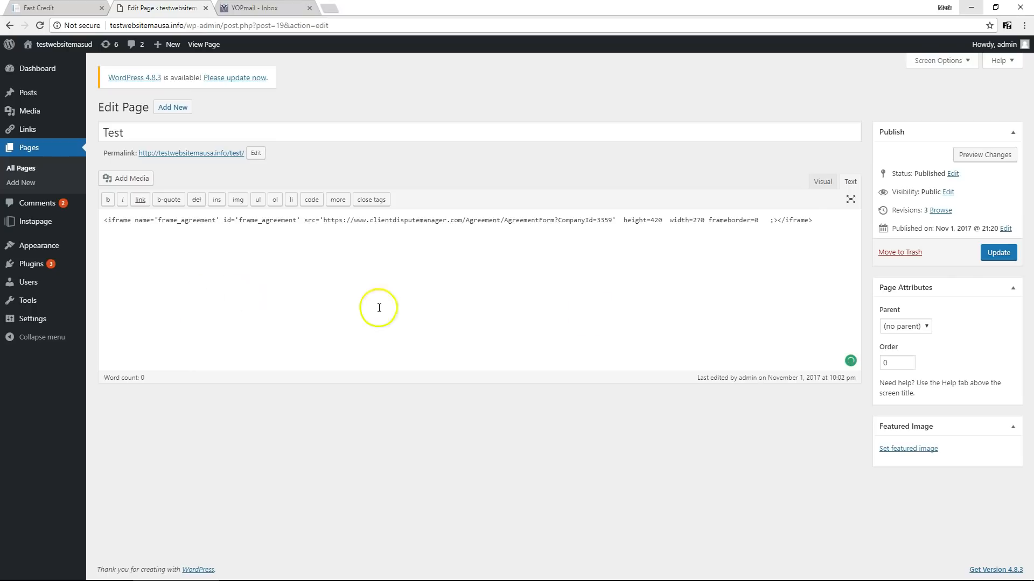
left_click(997, 253)
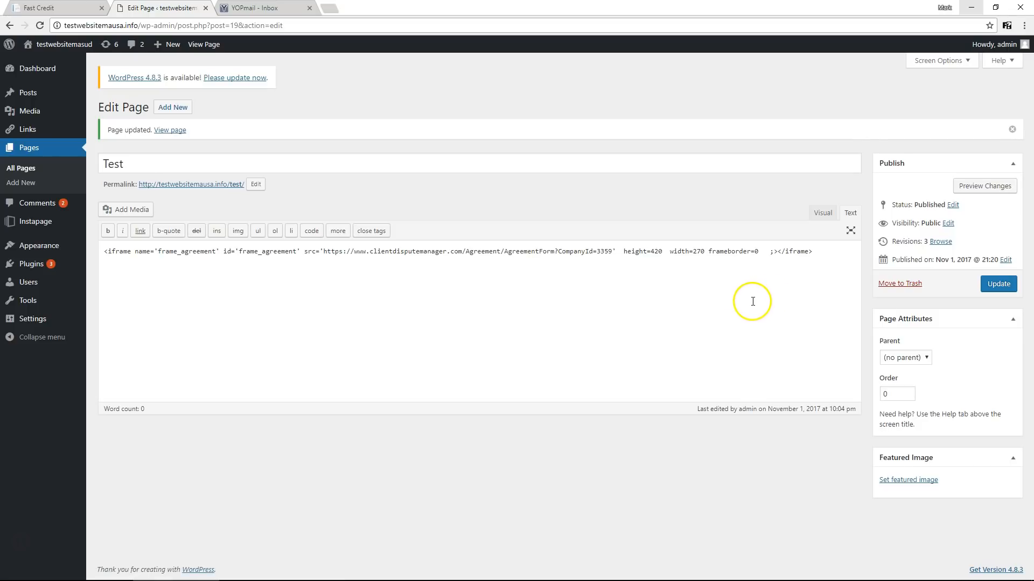
Step: View the live Test page, choose the General Contract plan in the signup form and enter the client's first and last name
left_click(205, 48)
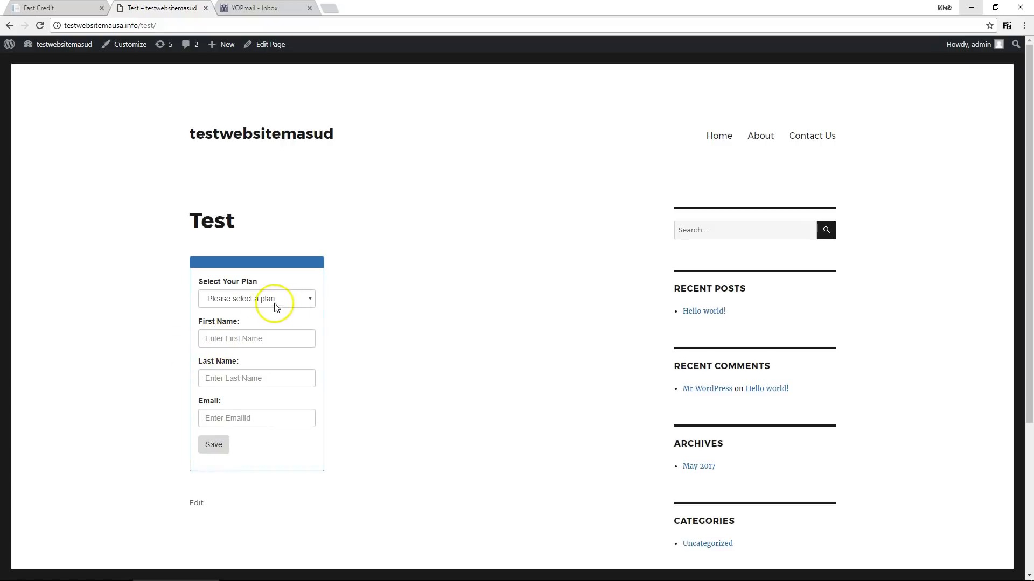
left_click(304, 305)
left_click(272, 323)
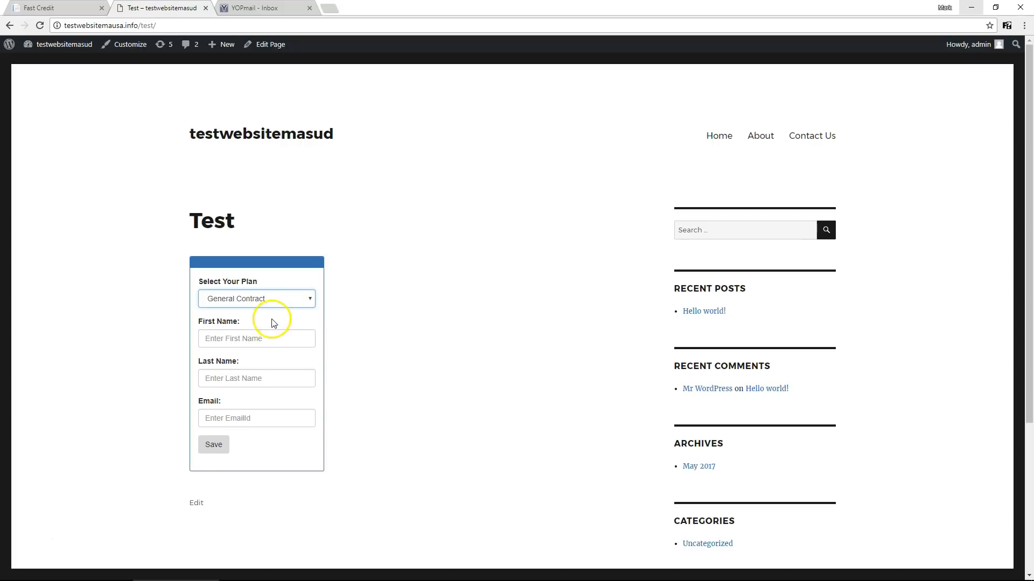
left_click(307, 296)
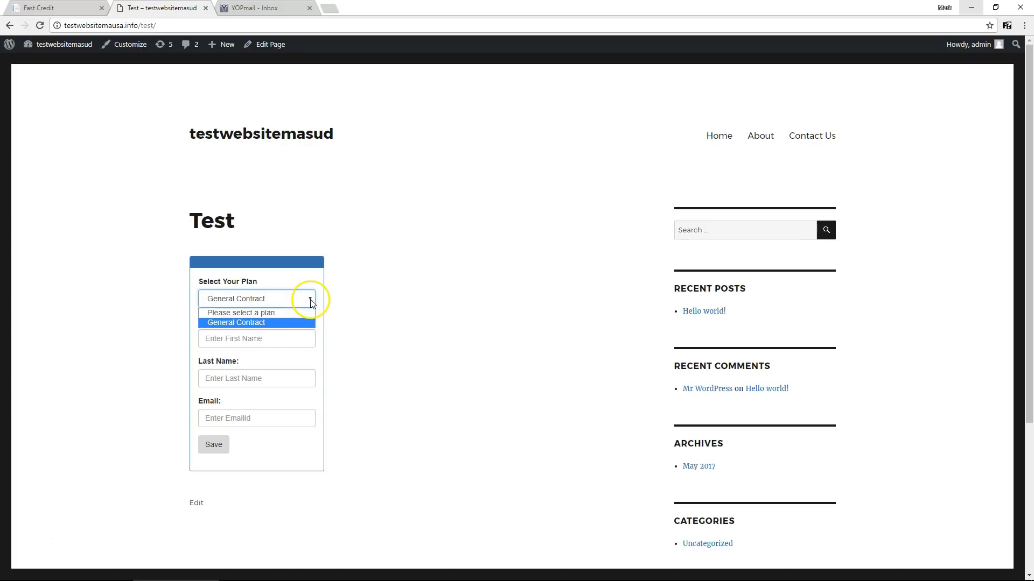
left_click(274, 326)
left_click(229, 339)
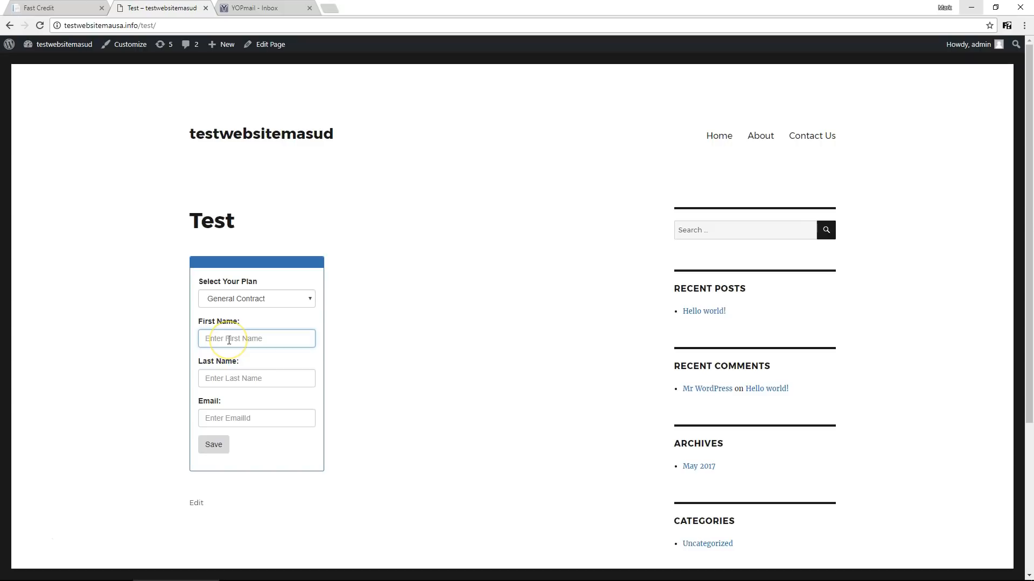
type("Mark")
key("Tab")
type("Clayborne")
left_click(151, 341)
Step: Copy the test e-mail address from the YOPmail inbox into the form's Email field and submit the signup form
left_click(253, 7)
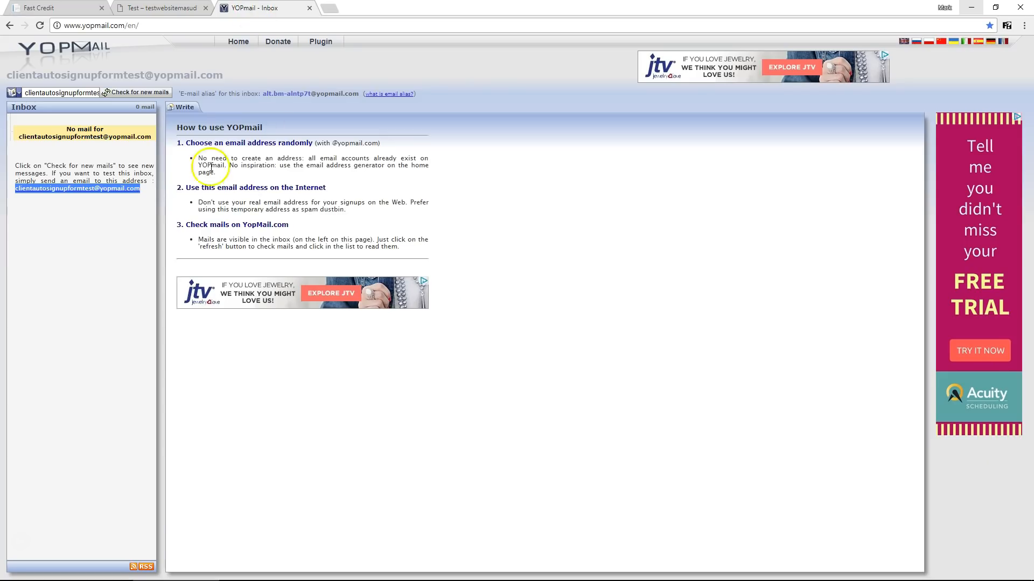
left_click_drag(151, 194, 22, 202)
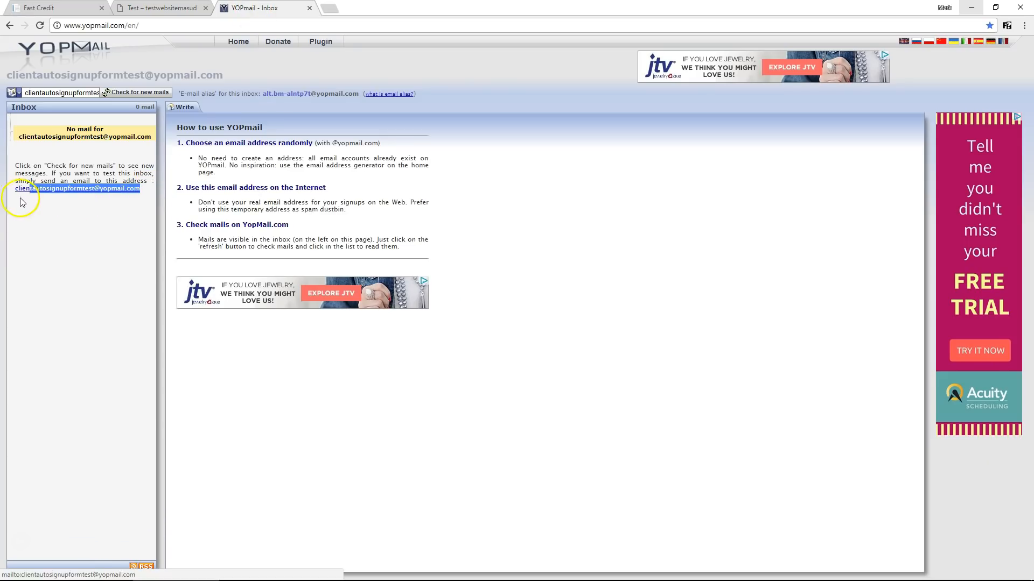
left_click(214, 445)
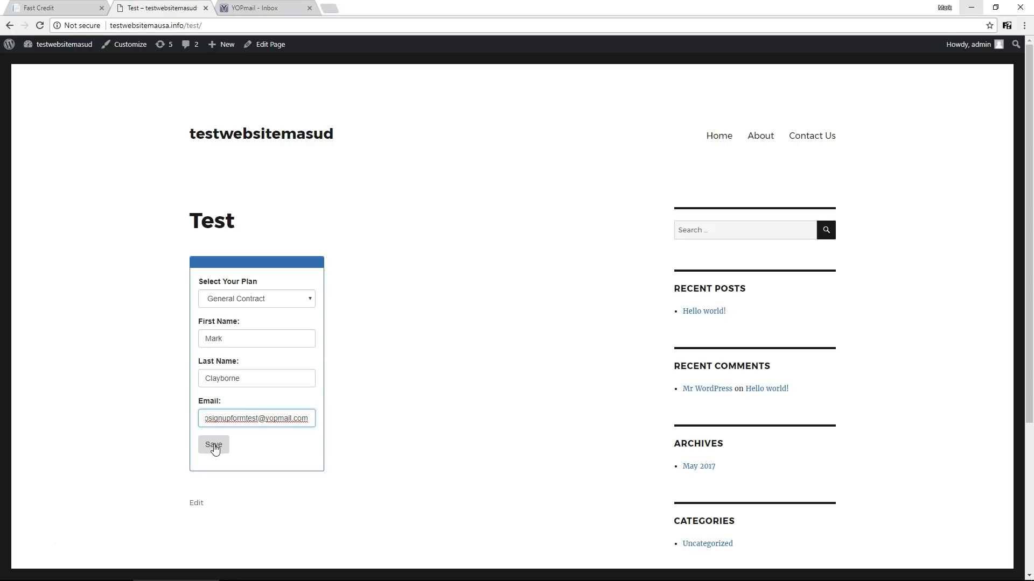
left_click(214, 447)
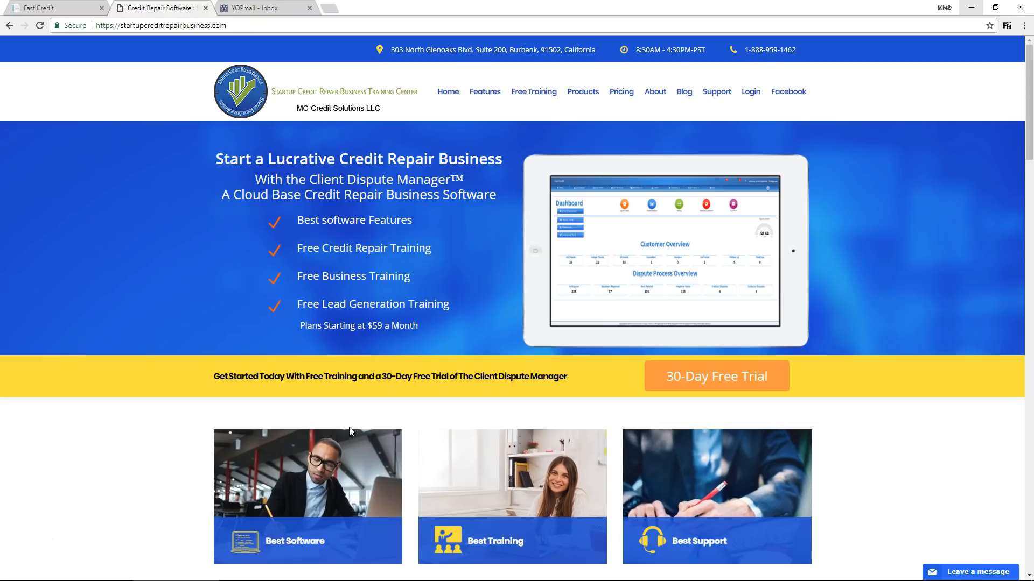
Step: Check YOPmail for new mail, show the pictures in the service agreement e-mail and open its document review link
left_click(254, 8)
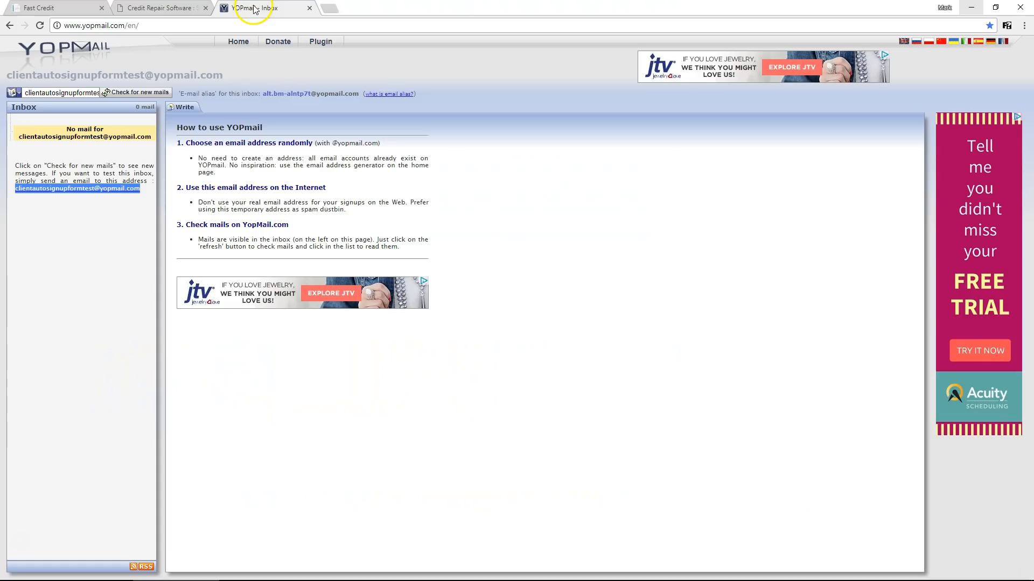
left_click(119, 93)
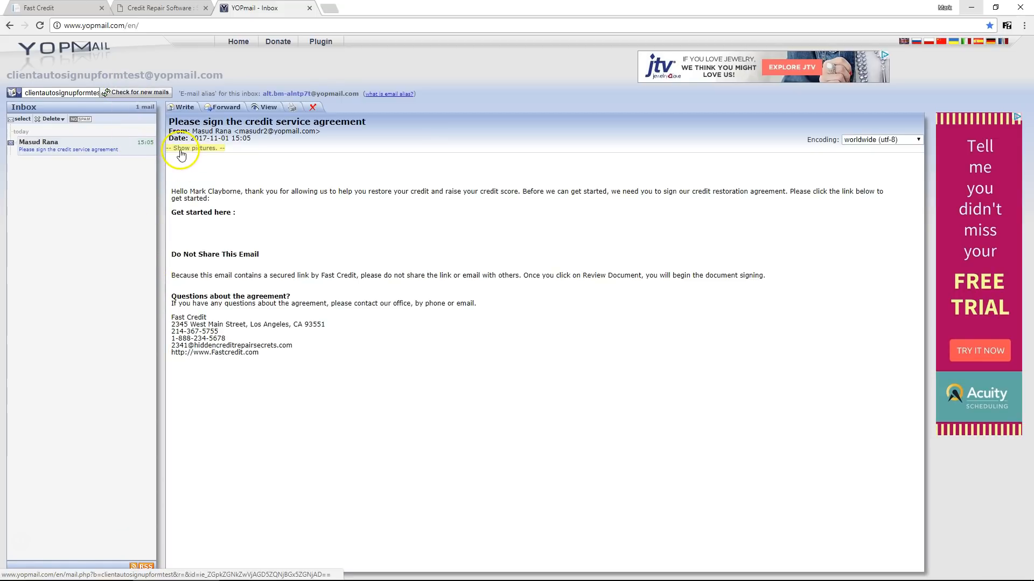
left_click(181, 149)
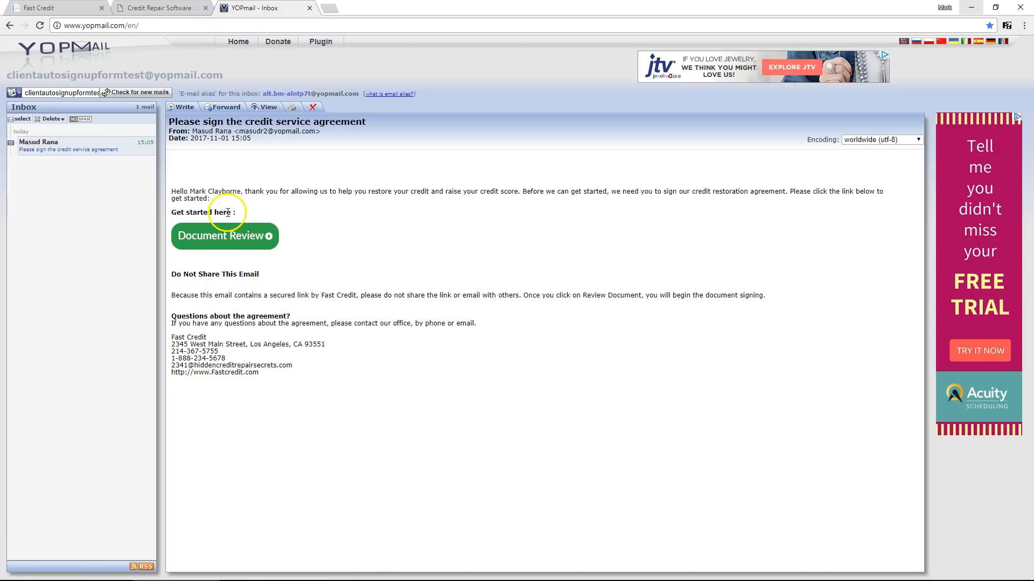
left_click(223, 240)
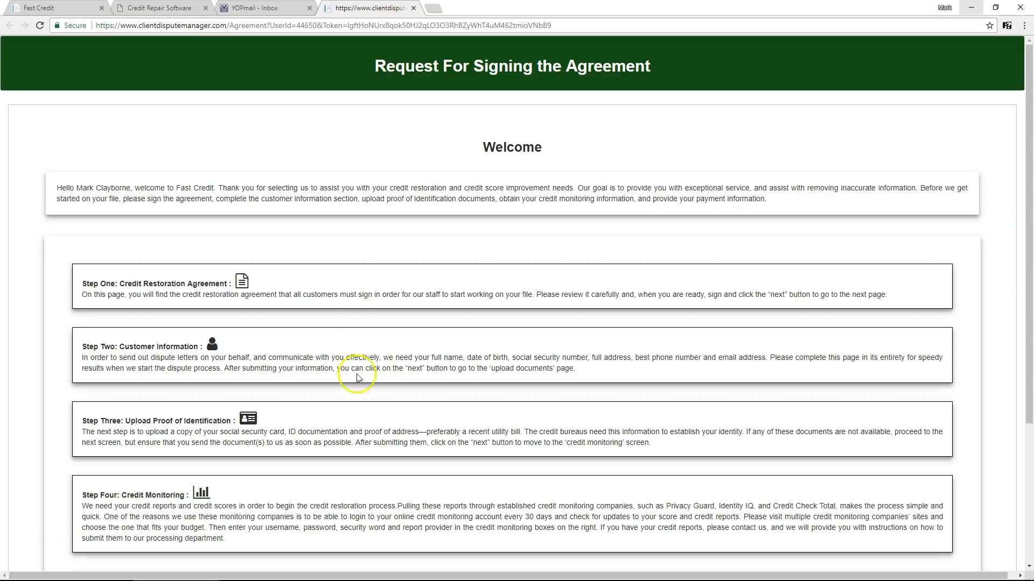
Step: Return to the Client Dispute Manager dashboard and open the client auto signup lead notification
left_click(53, 9)
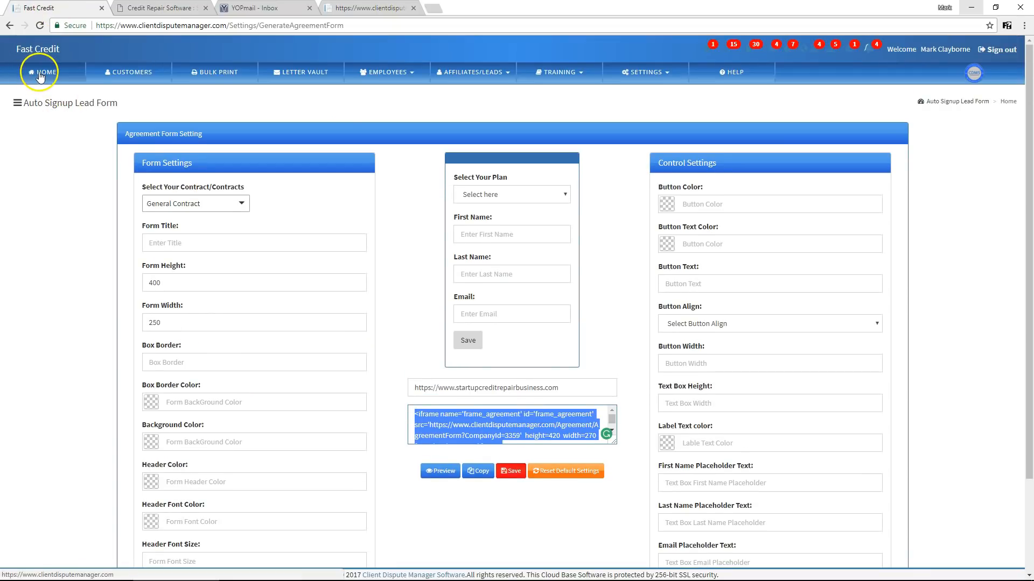
left_click(34, 72)
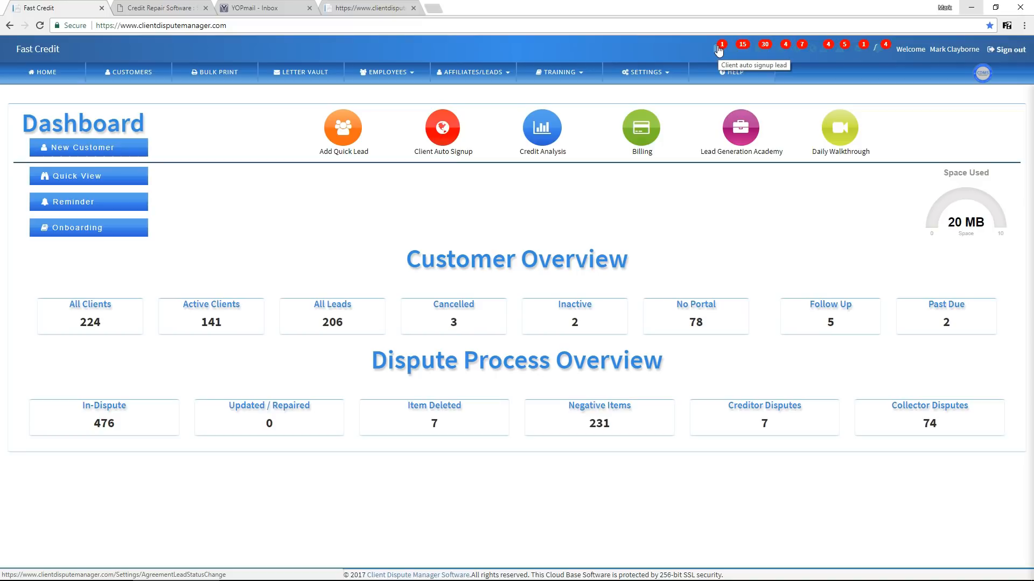
left_click(720, 49)
left_click(724, 49)
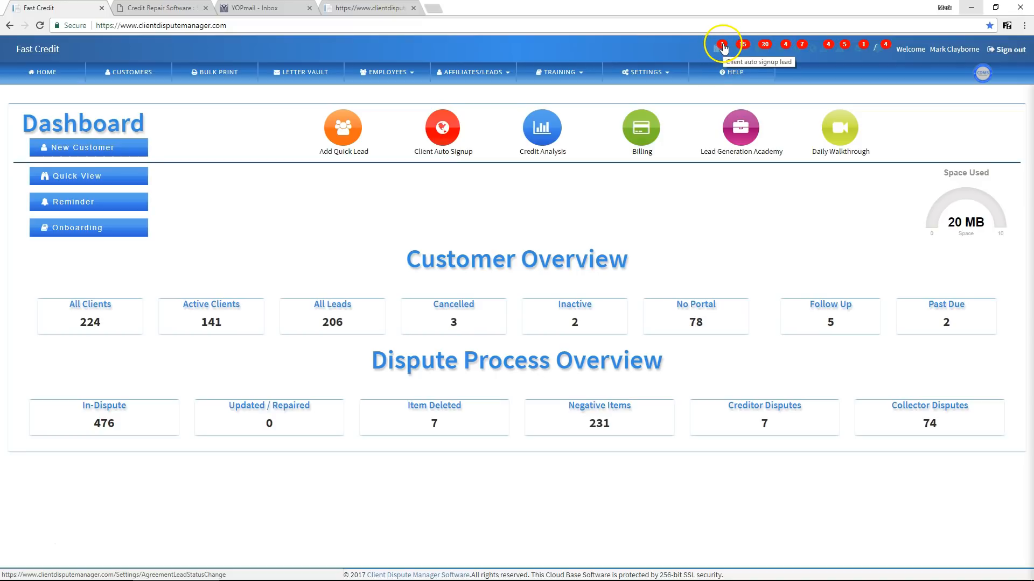